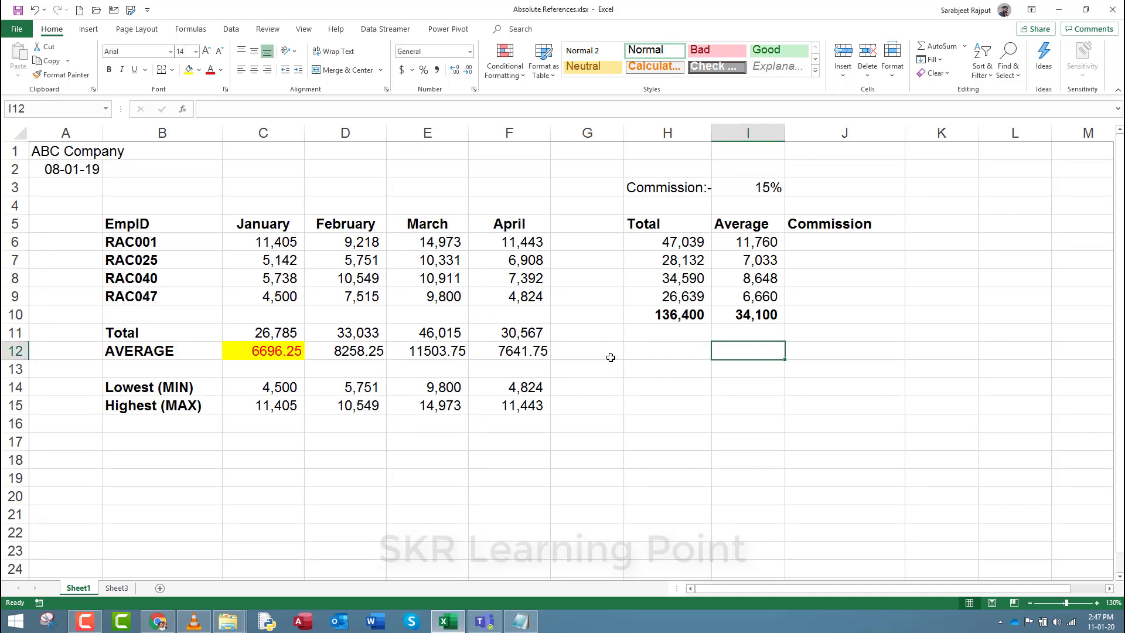
Inspect the January and February total formulas in C11 and D11 without changing them.
left_click(592, 333)
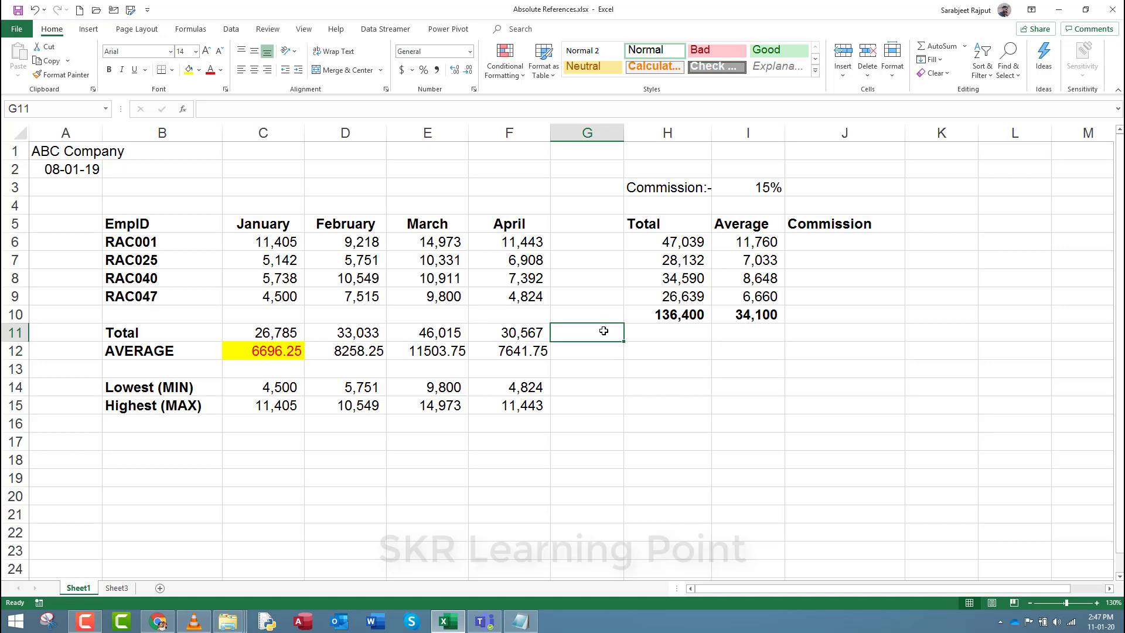
left_click(271, 337)
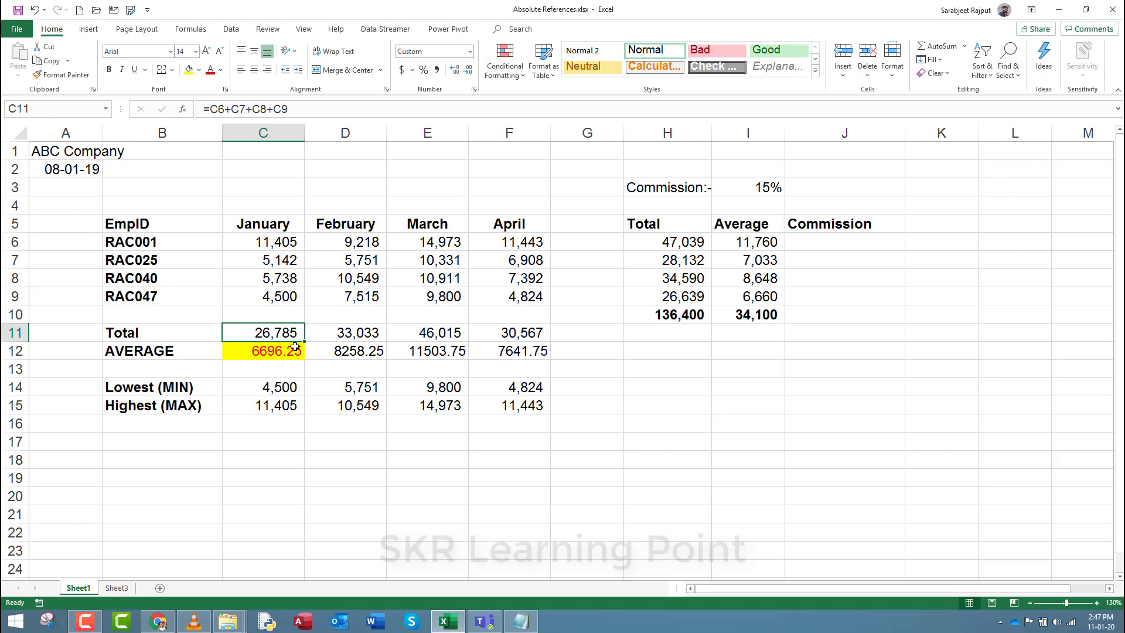
key("F2")
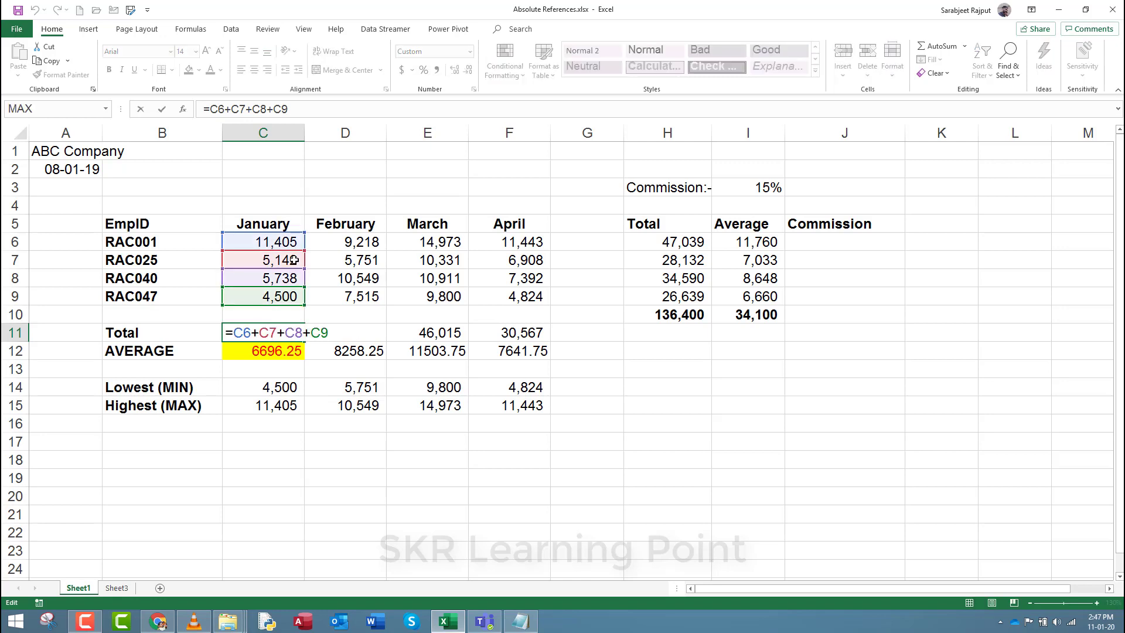
key("Escape")
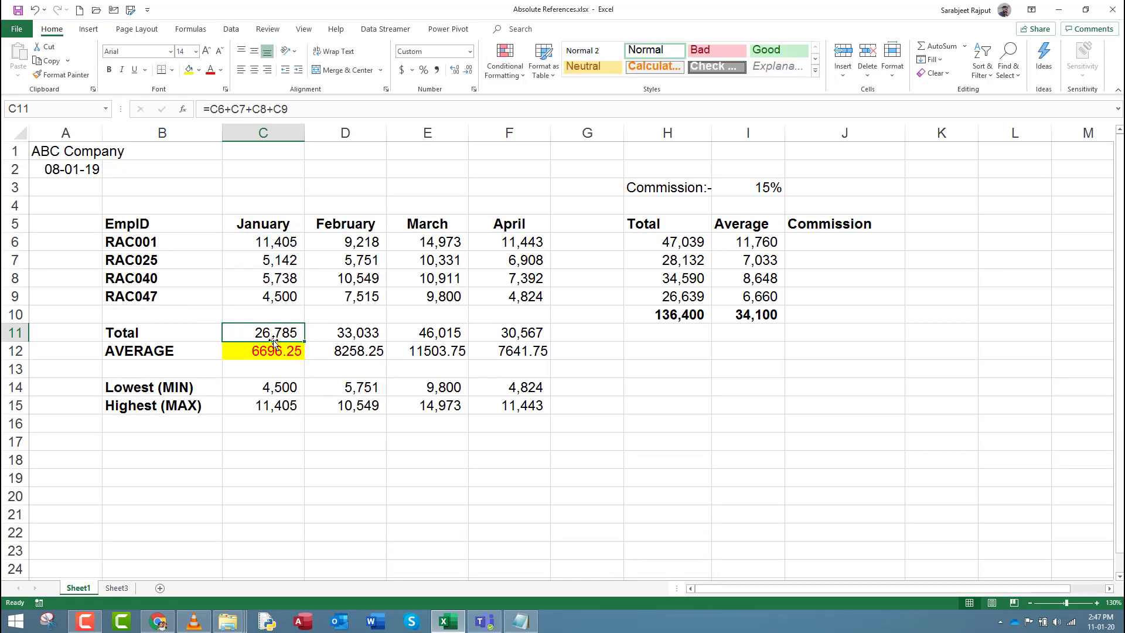
left_click(365, 337)
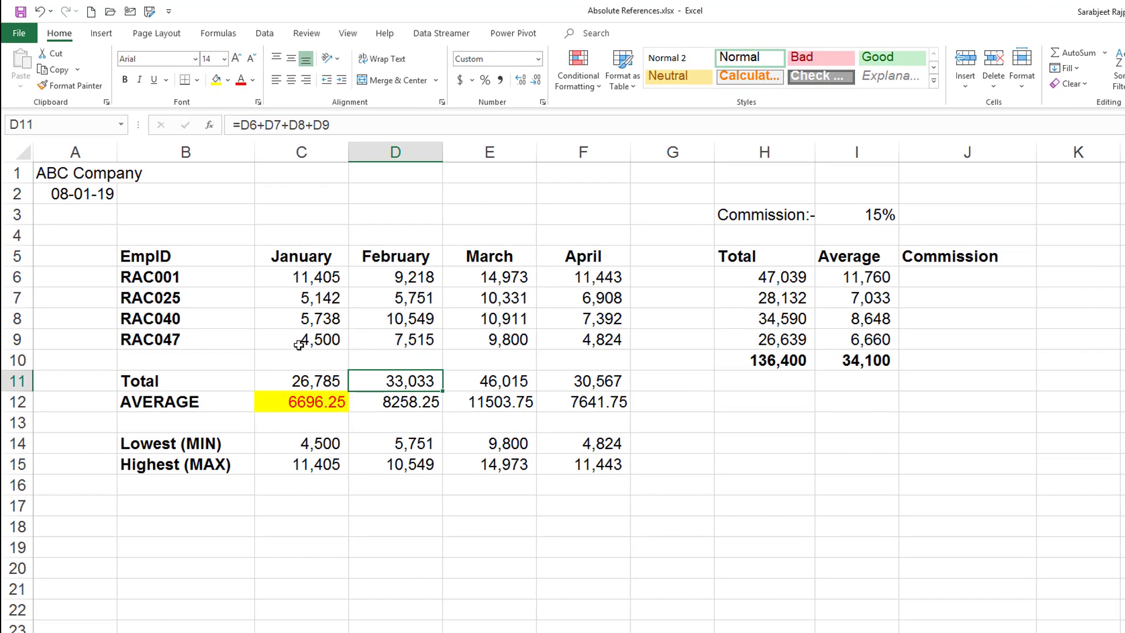
key("F2")
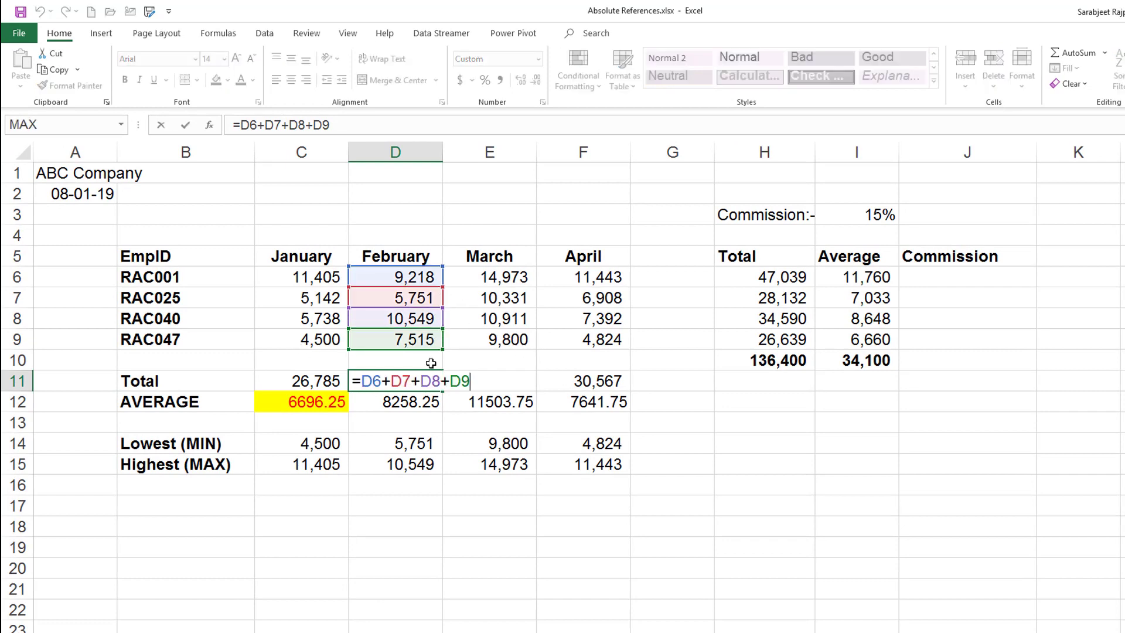
key("Escape")
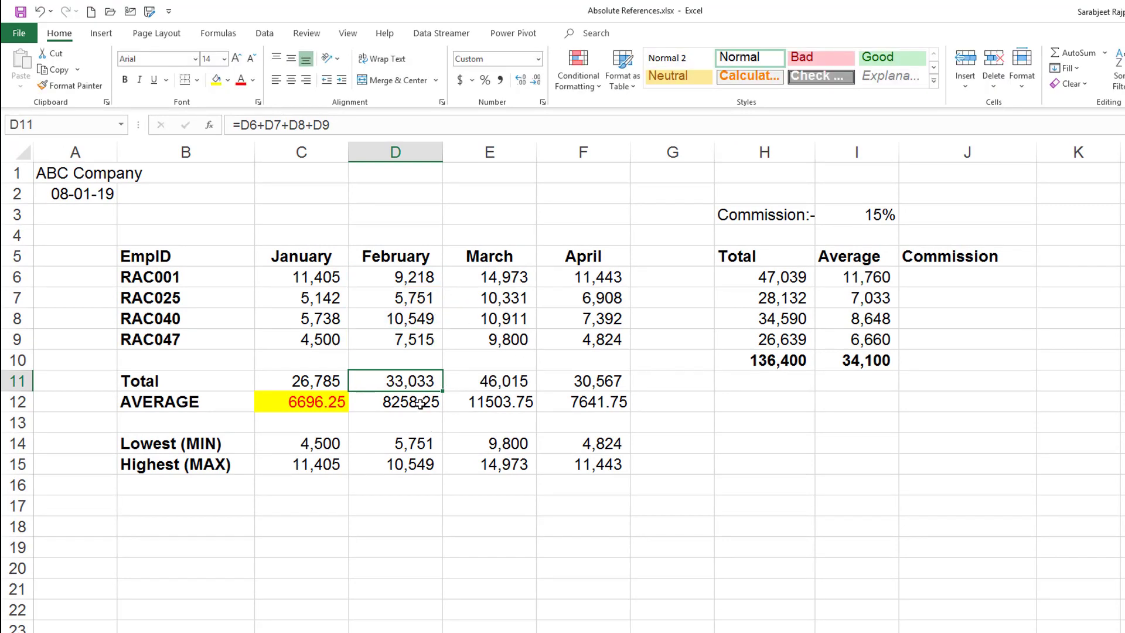
Review the January and February totals and the February sales figures in D6:D9.
left_click(313, 380)
left_click_drag(313, 380, 406, 378)
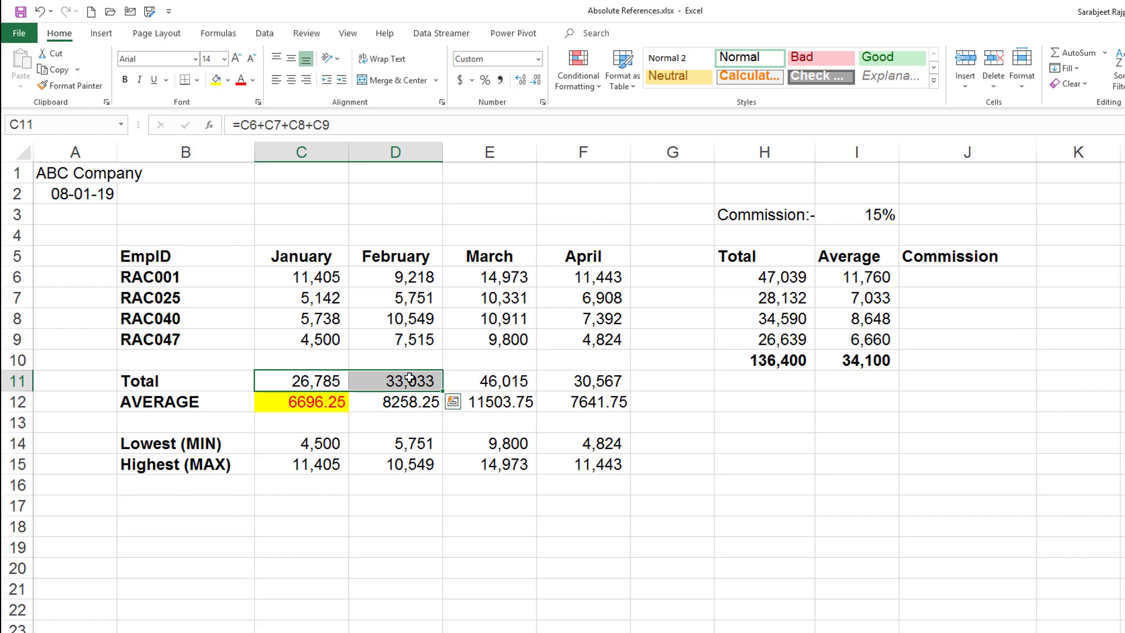
left_click(407, 378)
key("Down")
key("Up")
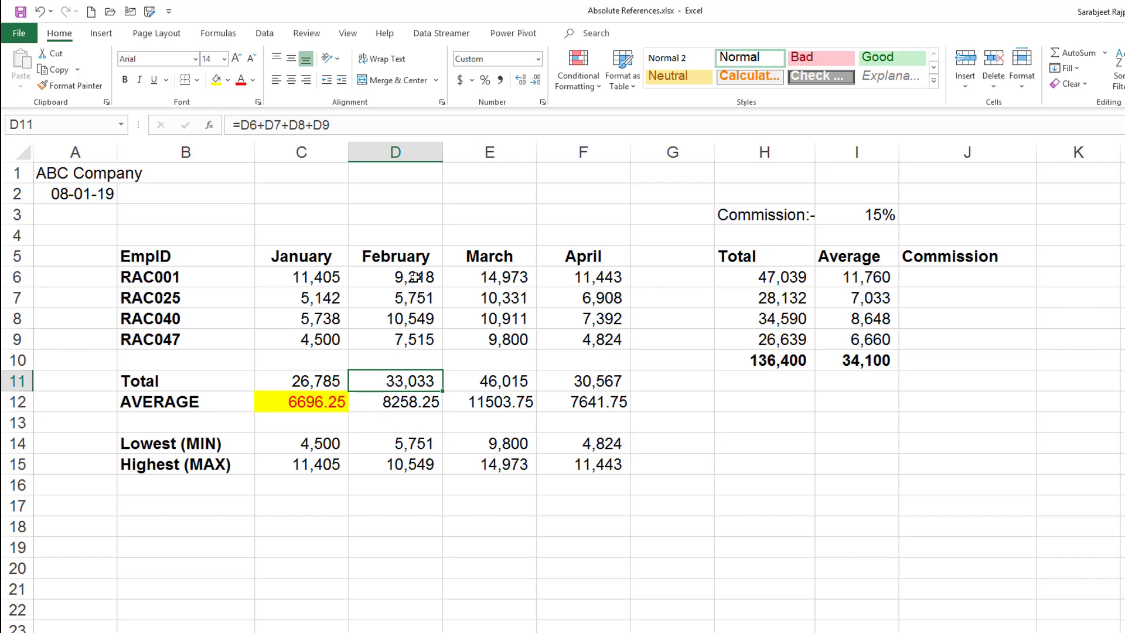
left_click_drag(412, 280, 415, 340)
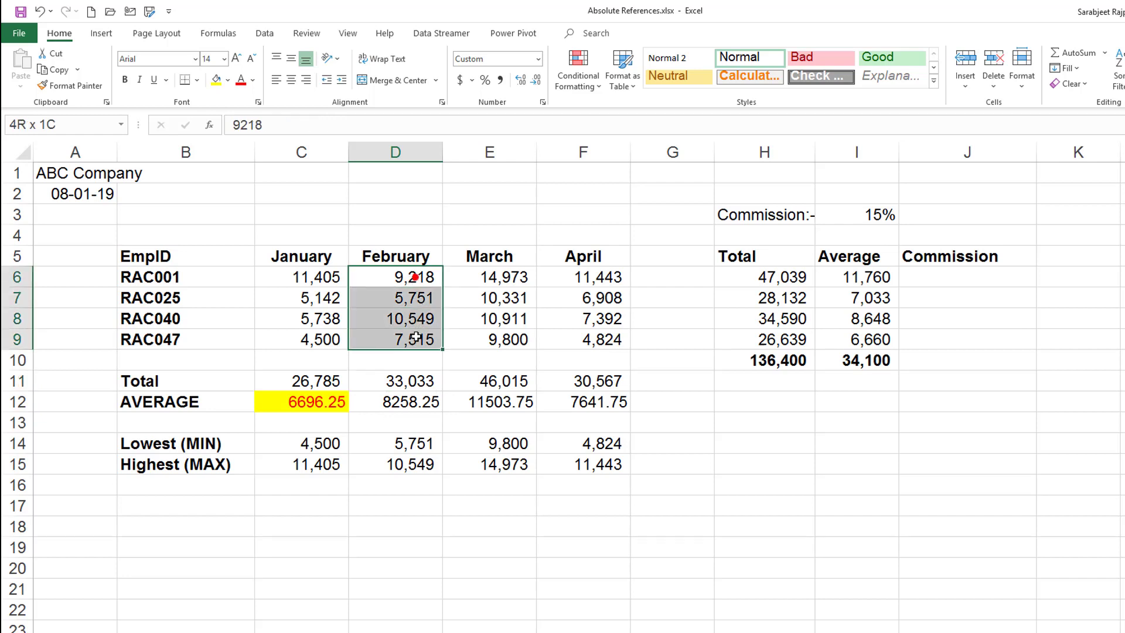
left_click(414, 278)
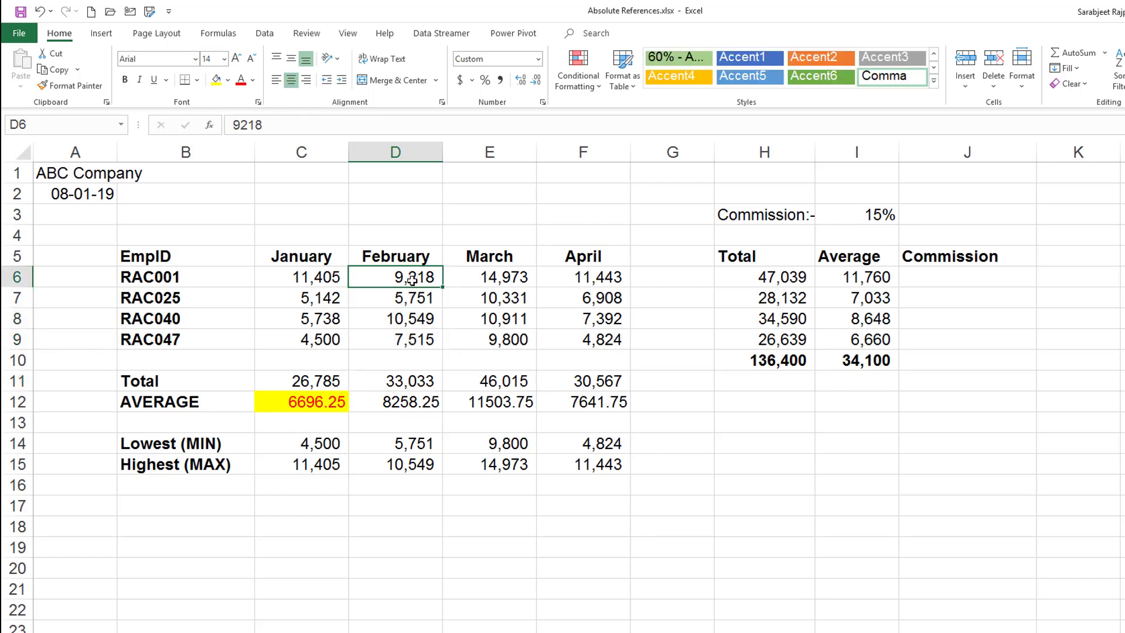
left_click(413, 299)
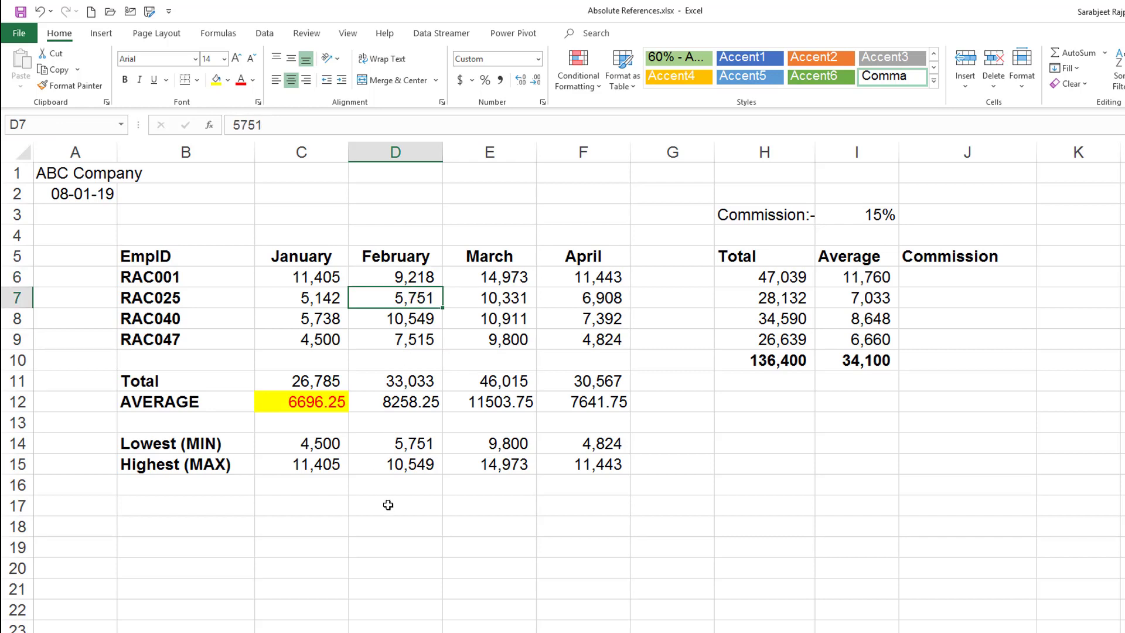
Enter =H6*I3 in J6 to compute the first commission, 7,055.85.
left_click(944, 274)
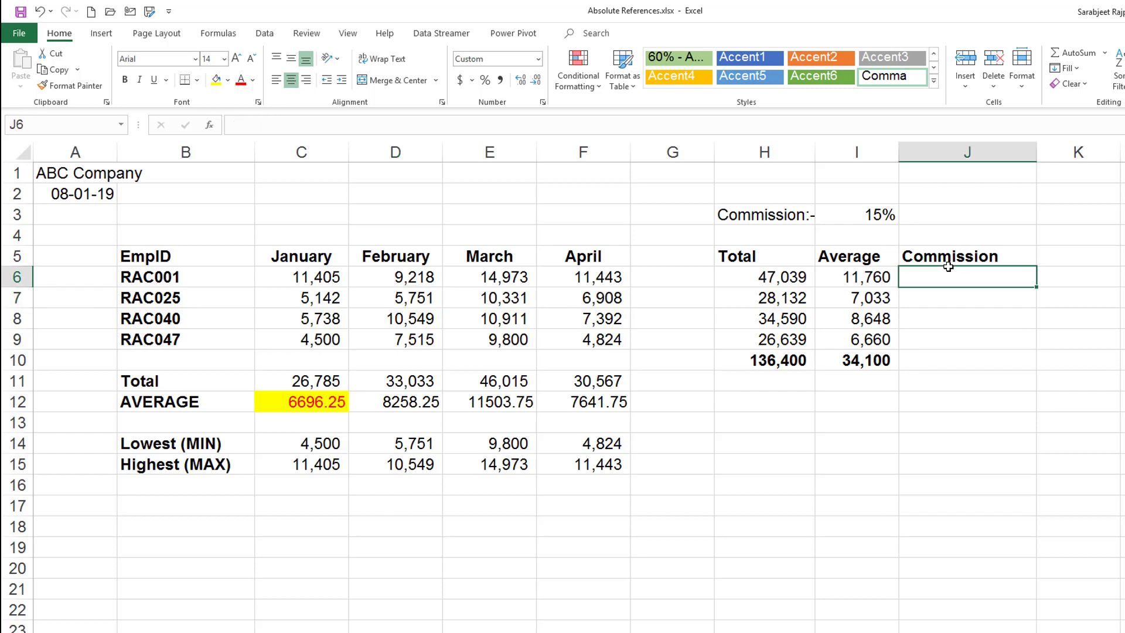
left_click(866, 215)
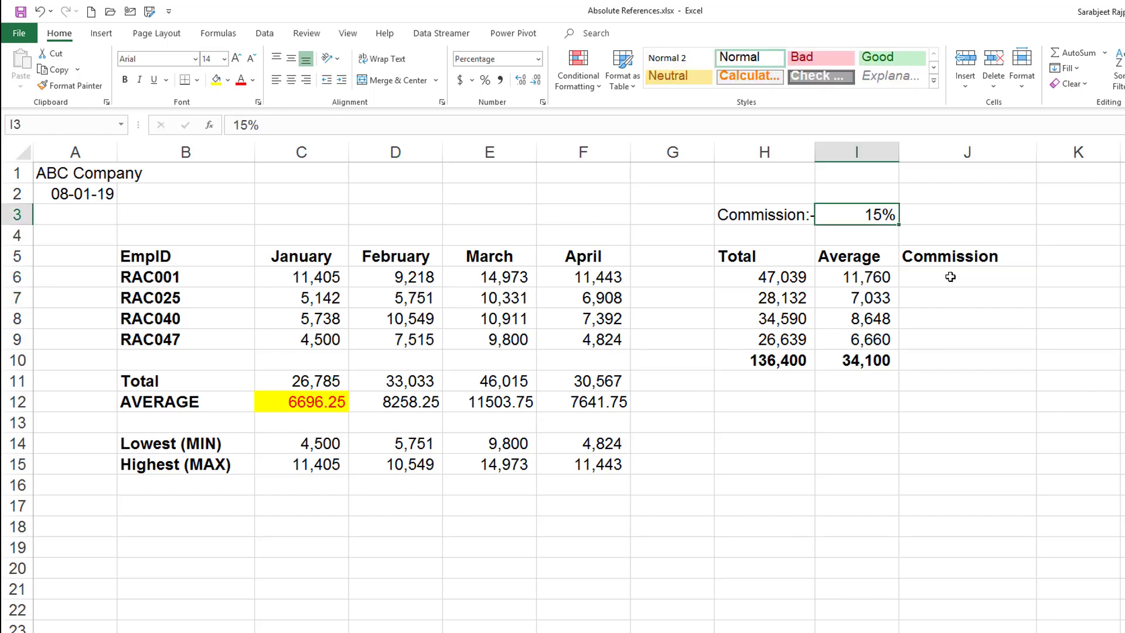
mouse_move(950, 277)
left_mouse_down()
mouse_move(947, 357)
mouse_move(955, 340)
left_mouse_up()
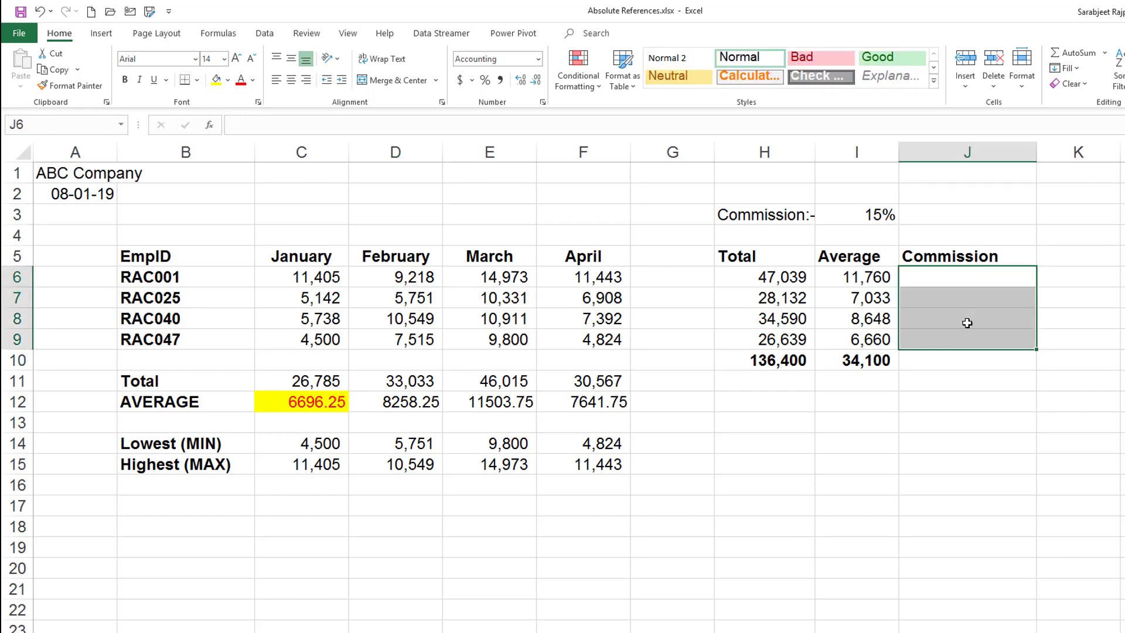
left_click(967, 281)
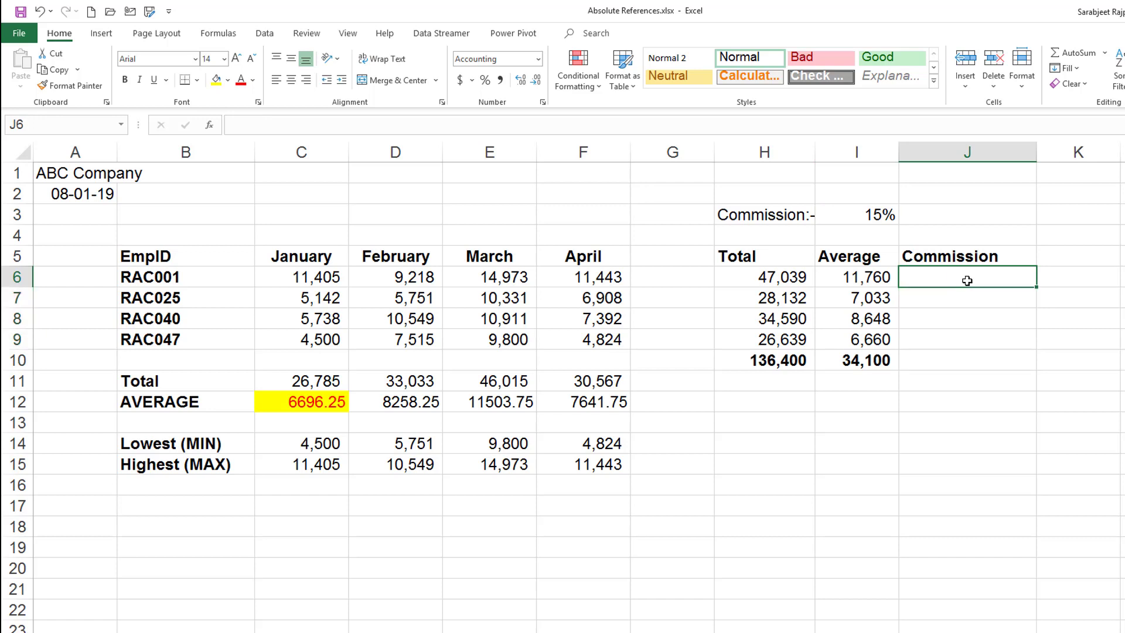
type("=")
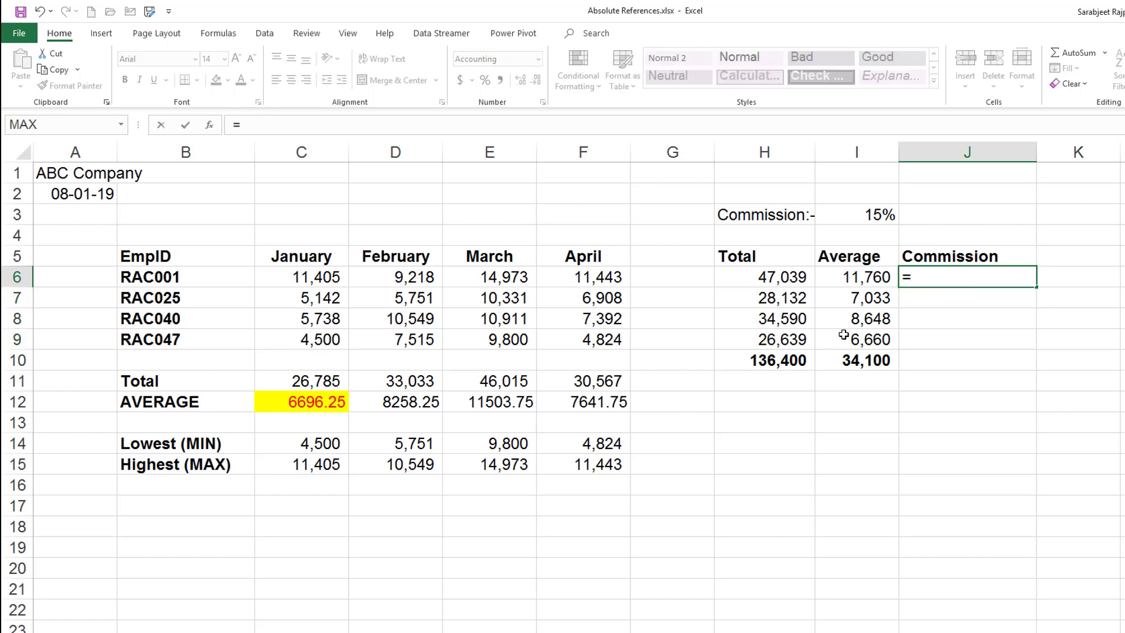
left_click(793, 279)
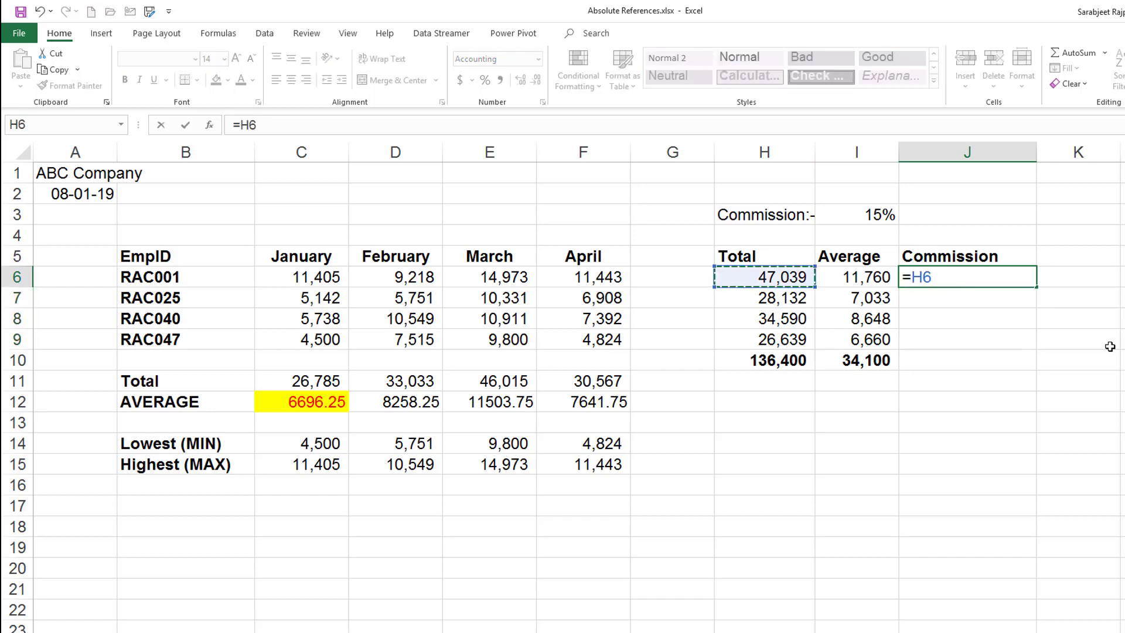
type("*")
left_click(856, 209)
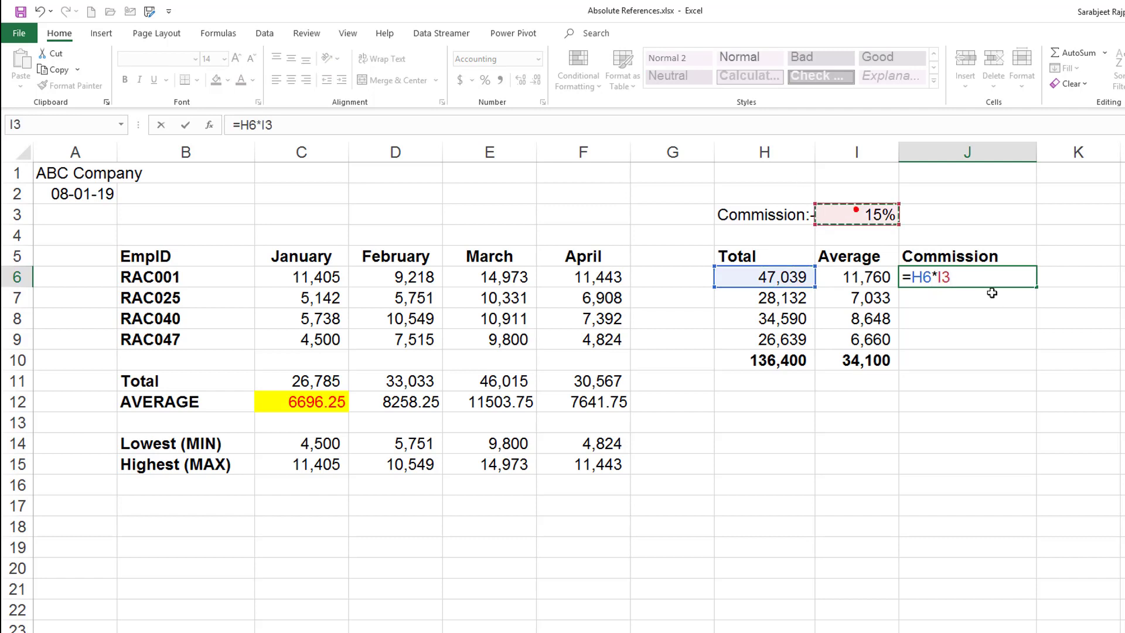
key("Return")
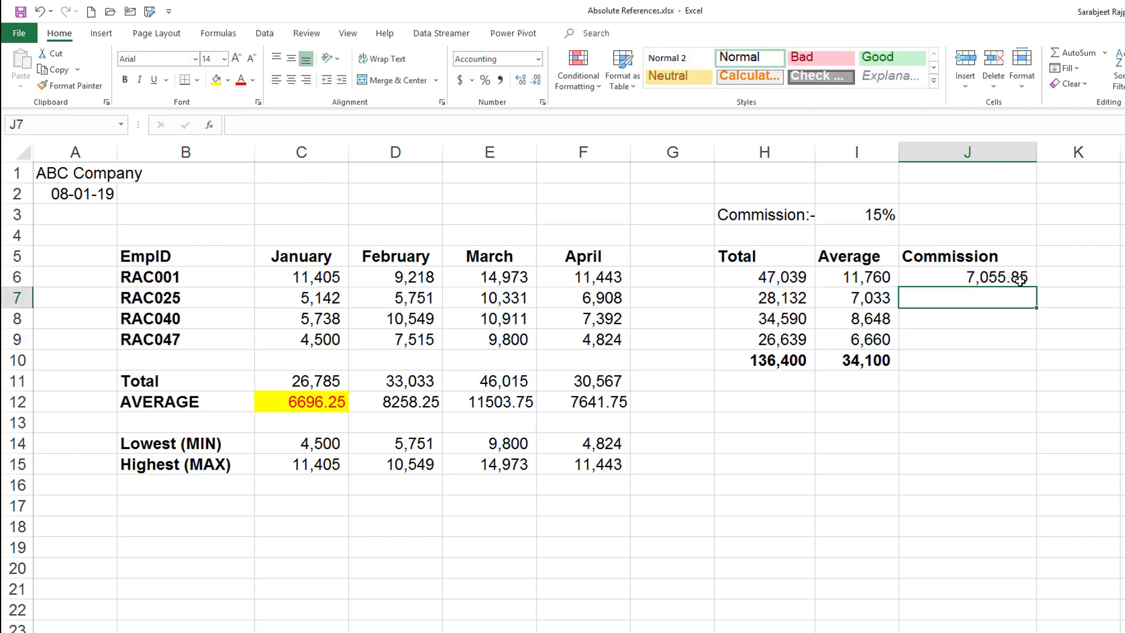
Fill J6's formula down to J9 and inspect J6's references.
left_click(1019, 280)
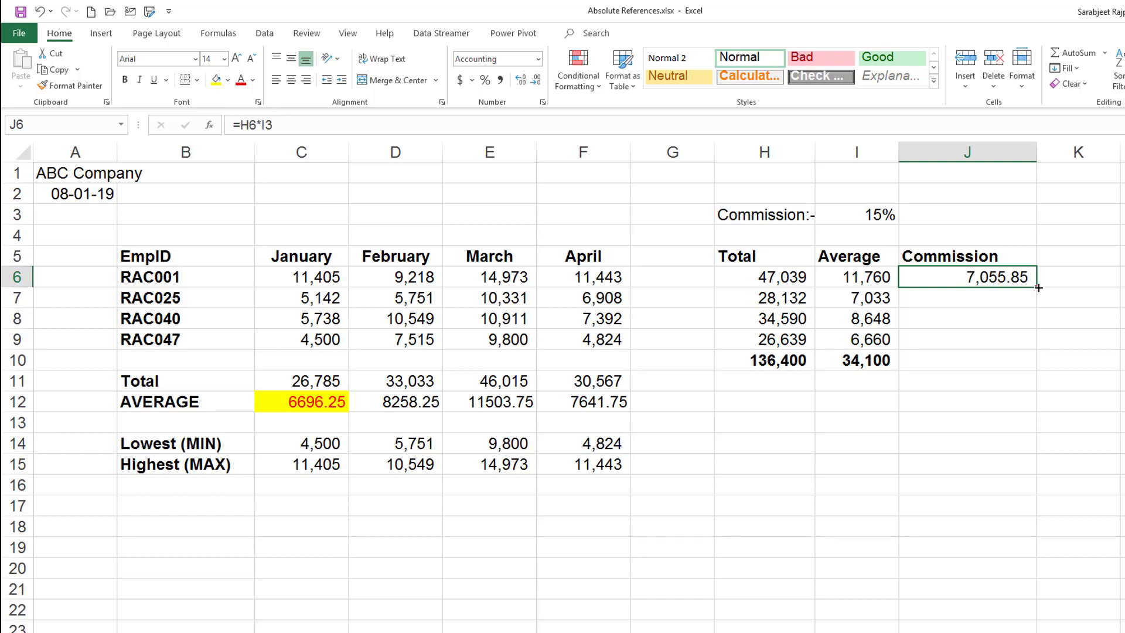
mouse_move(1039, 287)
left_mouse_down()
mouse_move(1025, 366)
mouse_move(1031, 346)
left_mouse_up()
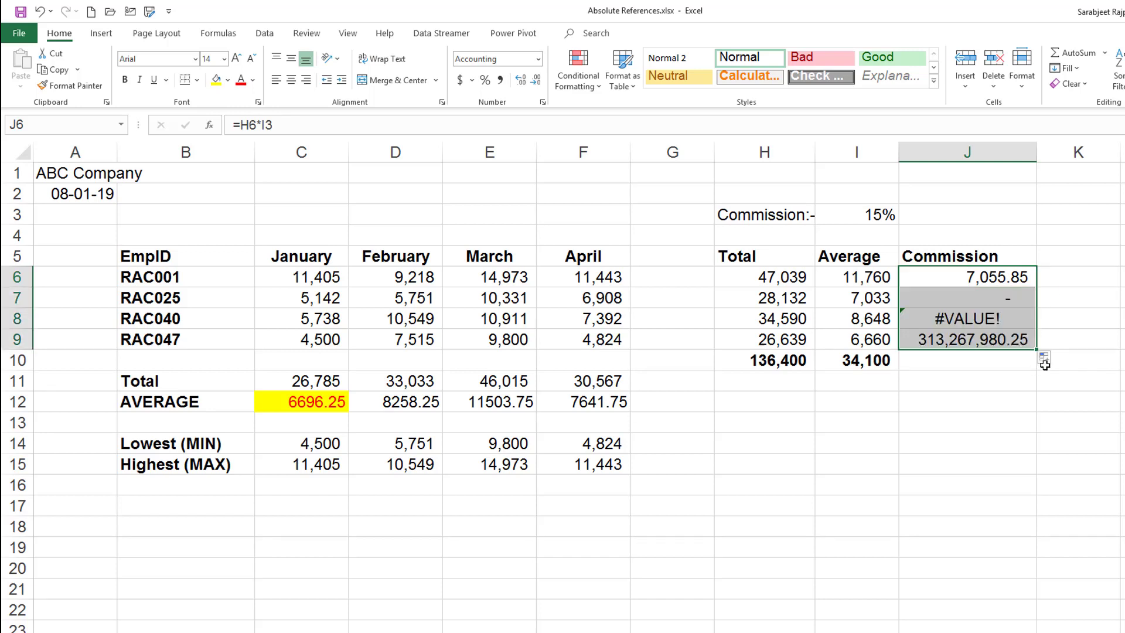
left_click(999, 282)
left_click_drag(1003, 275, 1005, 340)
left_click(1014, 278)
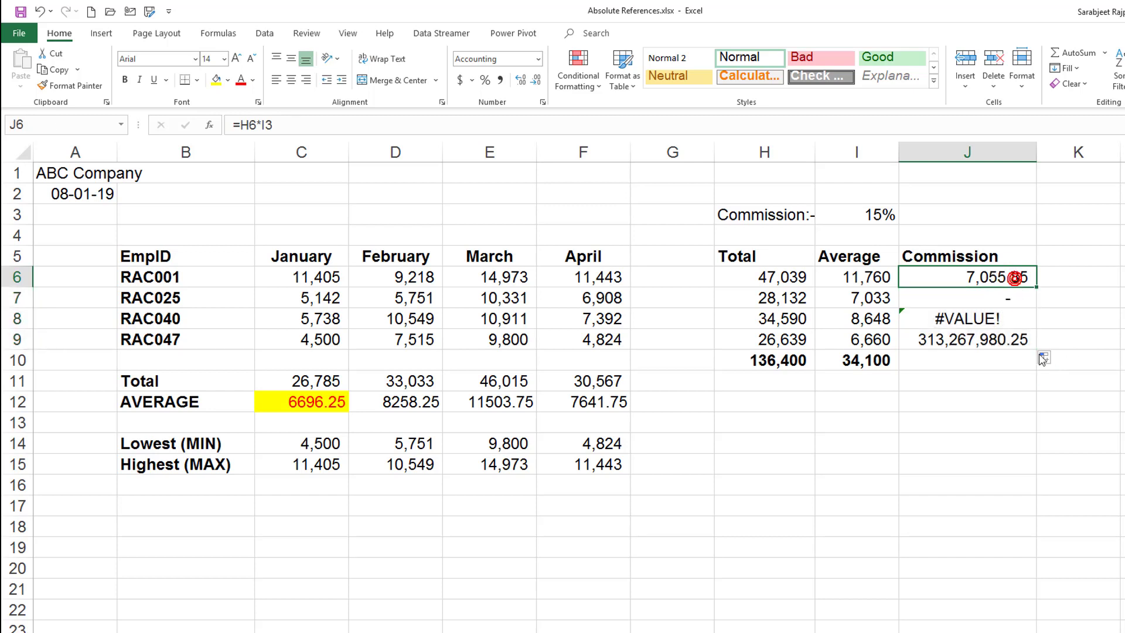
key("F2")
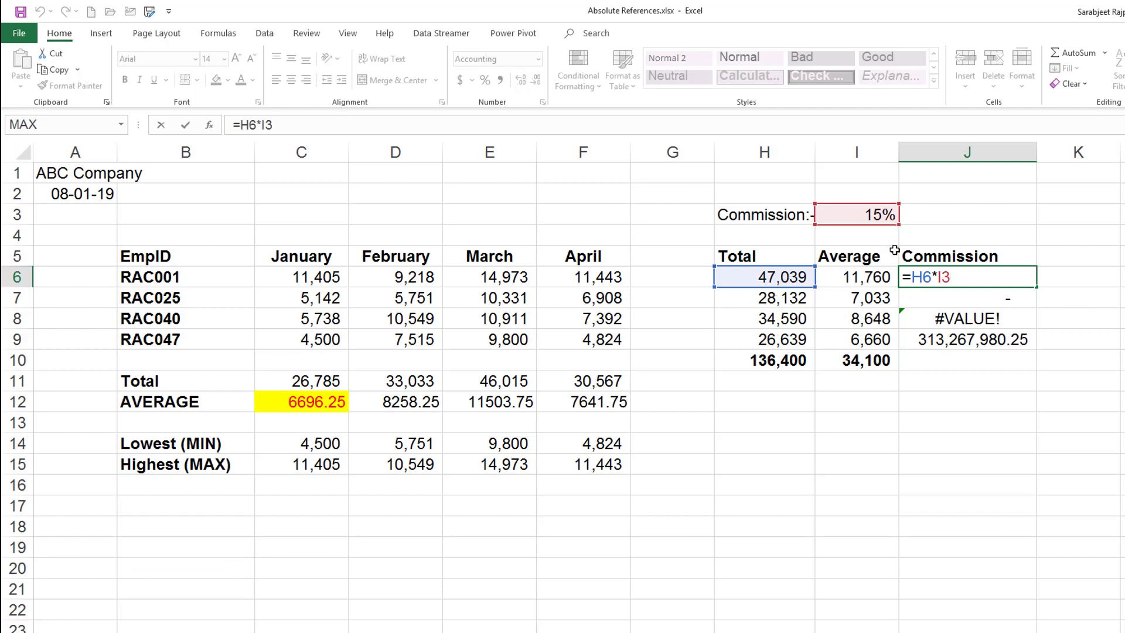
key("ctrl+Return")
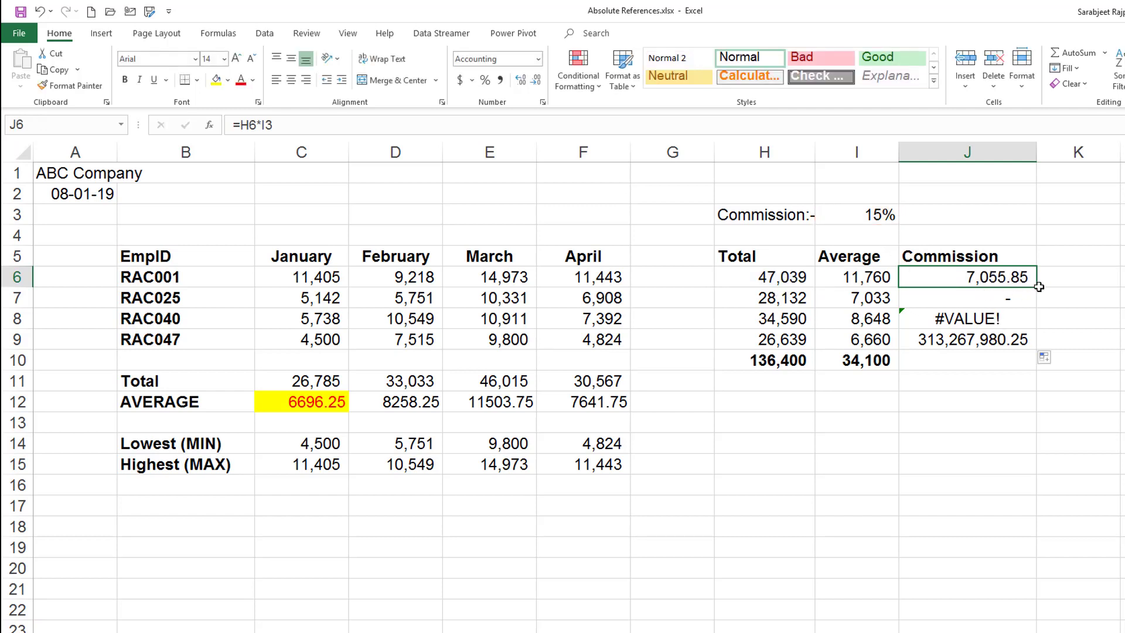
left_click(1024, 301)
key("F2")
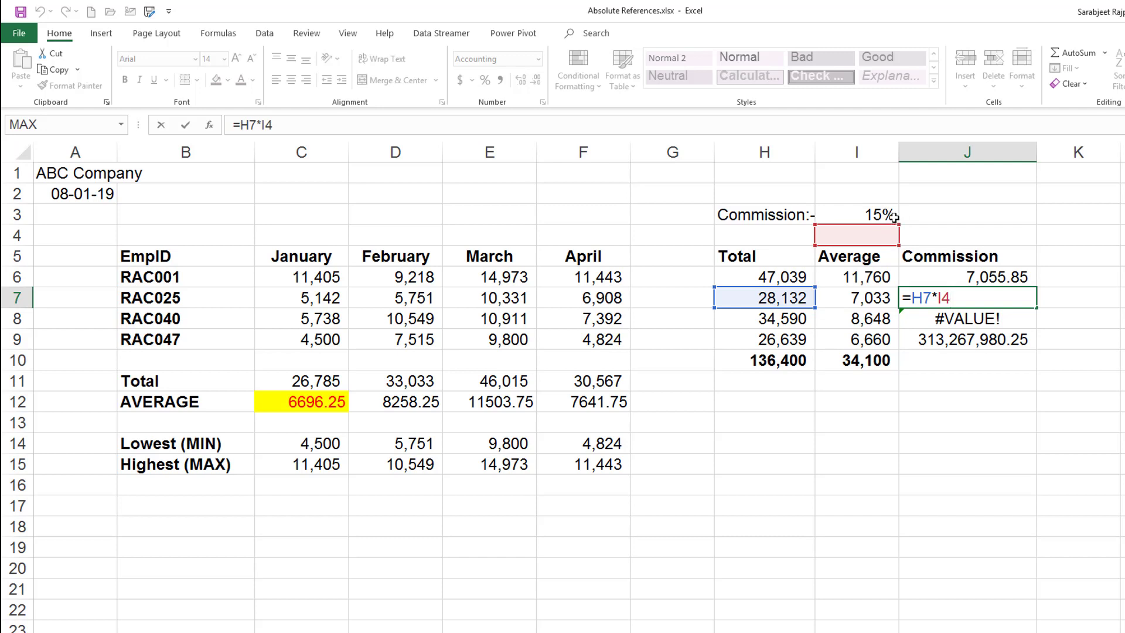
key("Return")
double_click(978, 320)
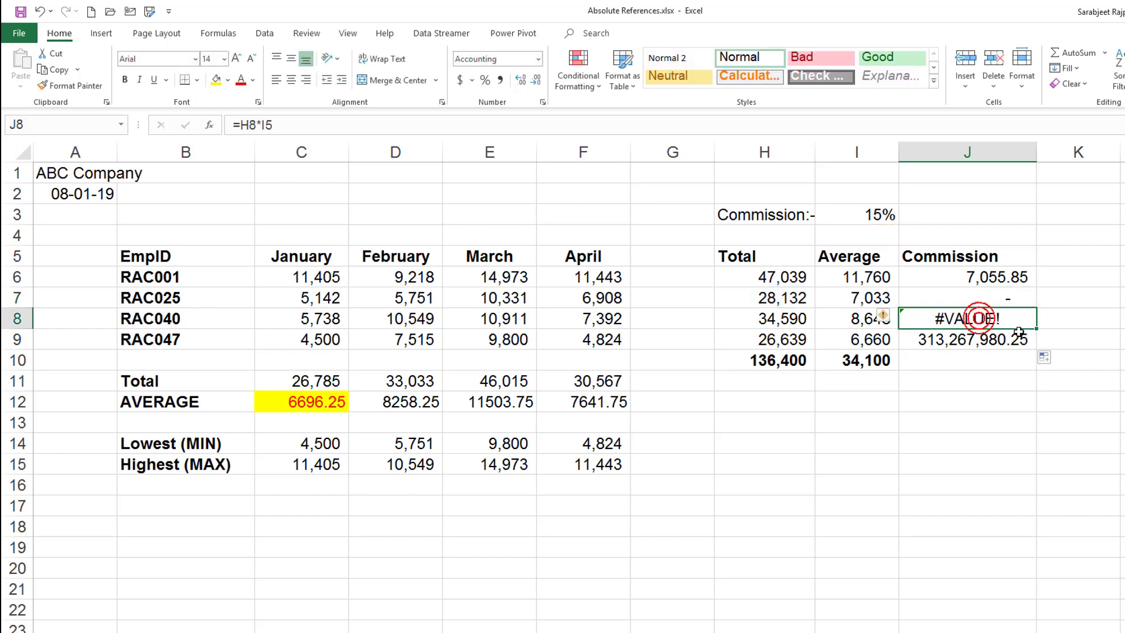
key("ctrl+Return")
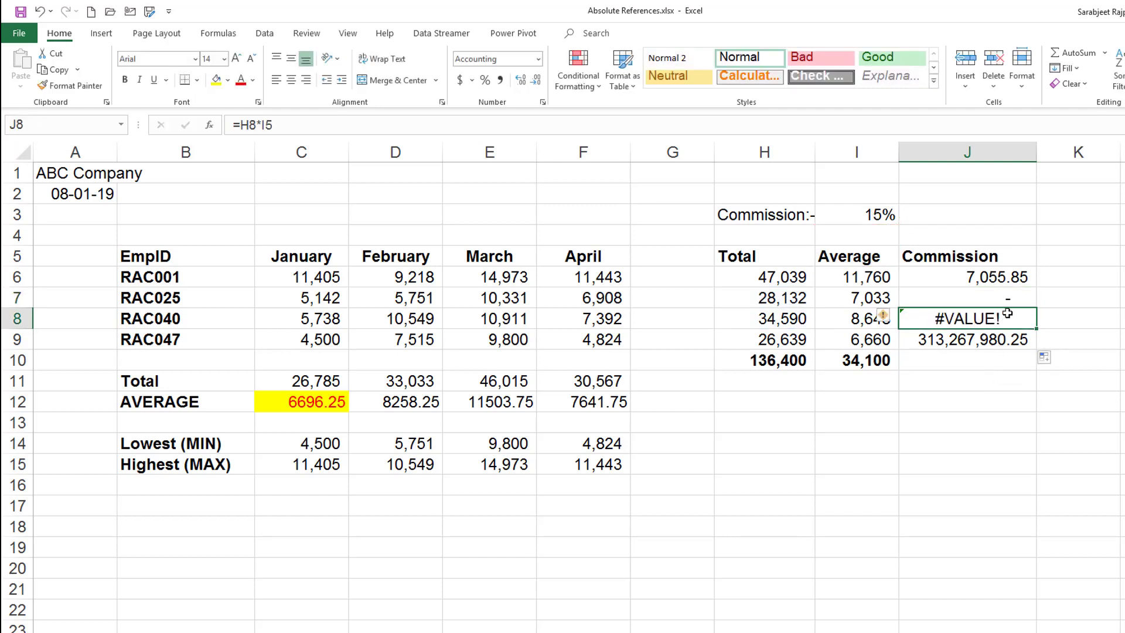
double_click(989, 328)
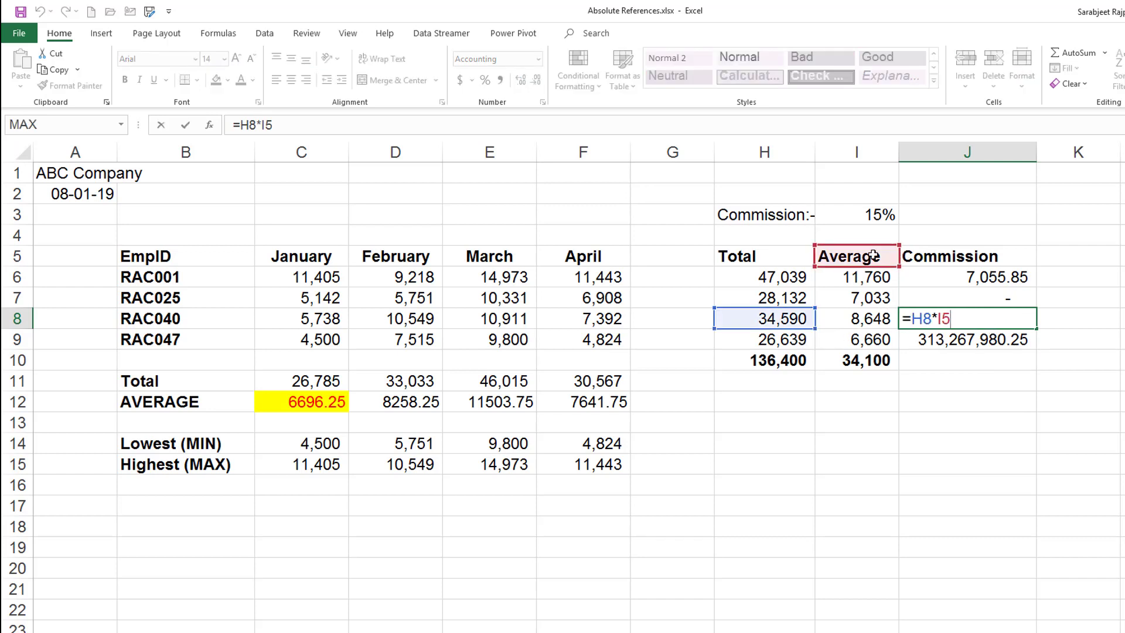
key("ctrl+Return")
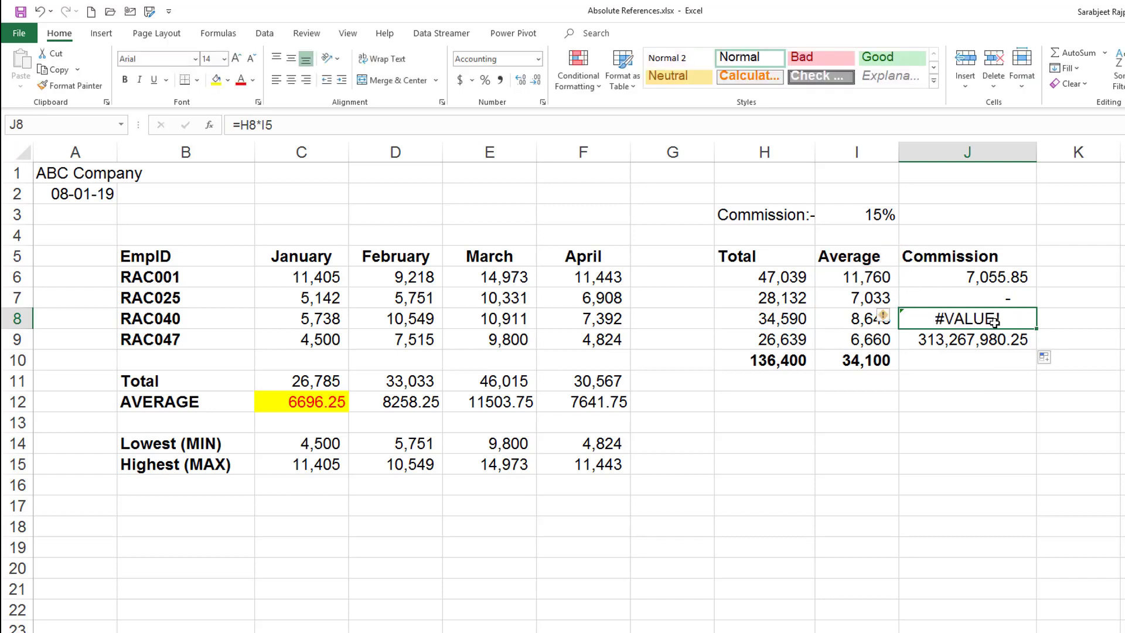
key("F2")
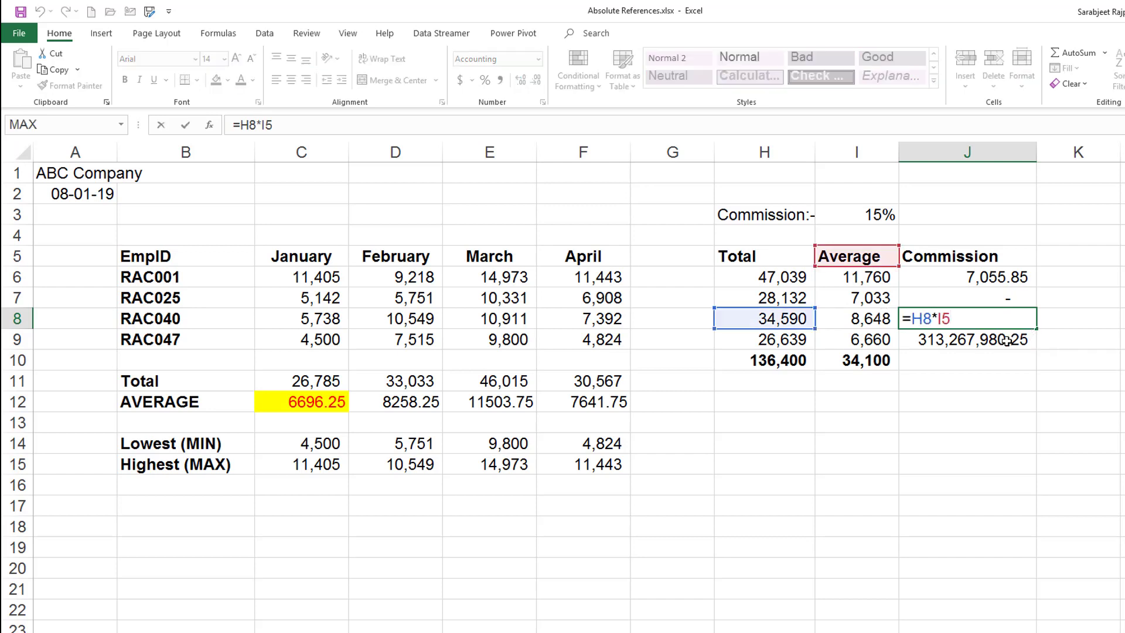
key("ctrl+Return")
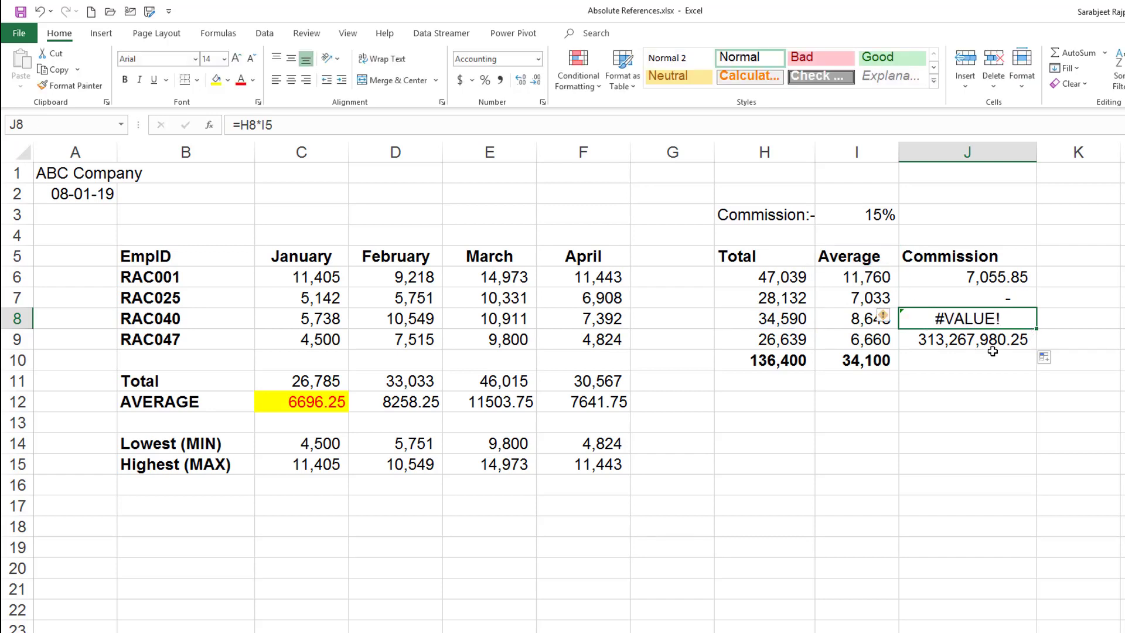
left_click(991, 344)
key("F2")
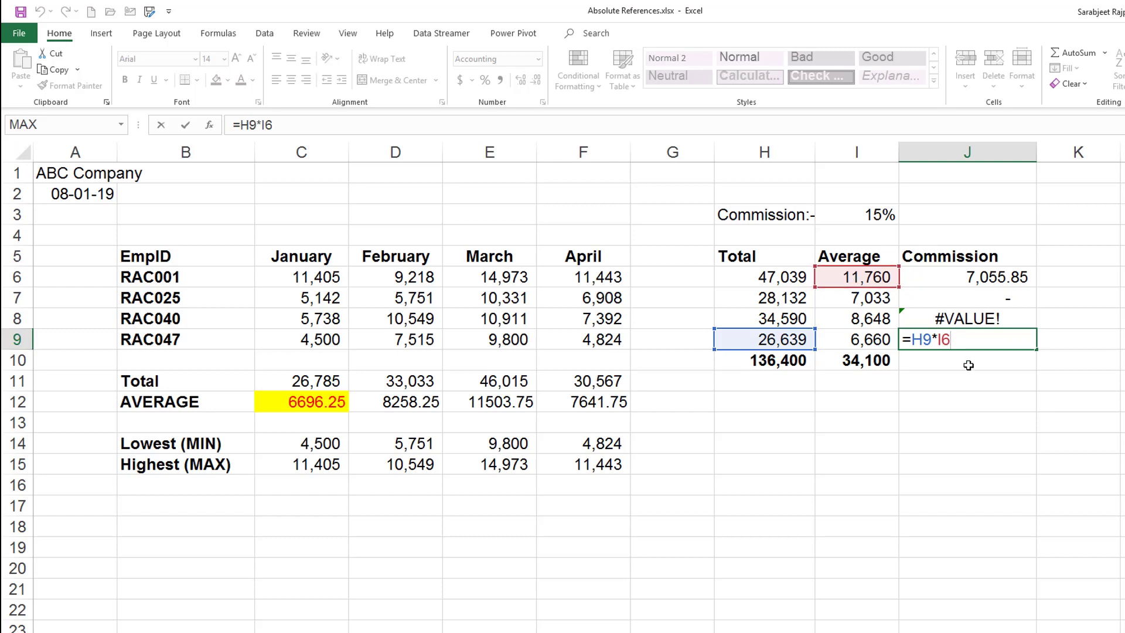
double_click(944, 341)
key("Return")
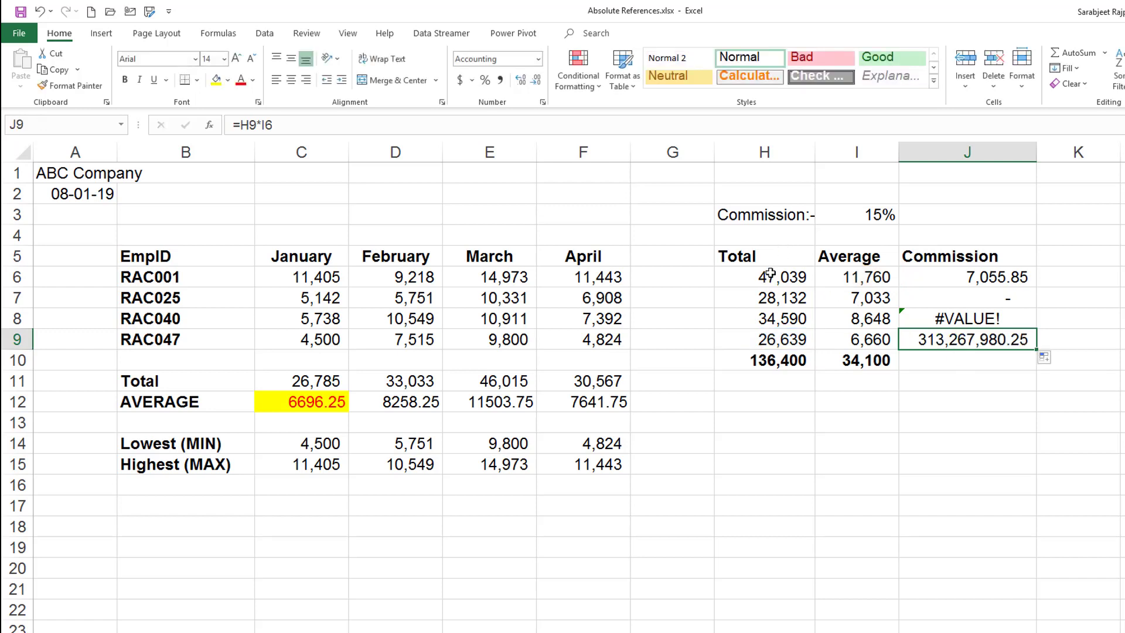
left_click_drag(768, 271, 770, 329)
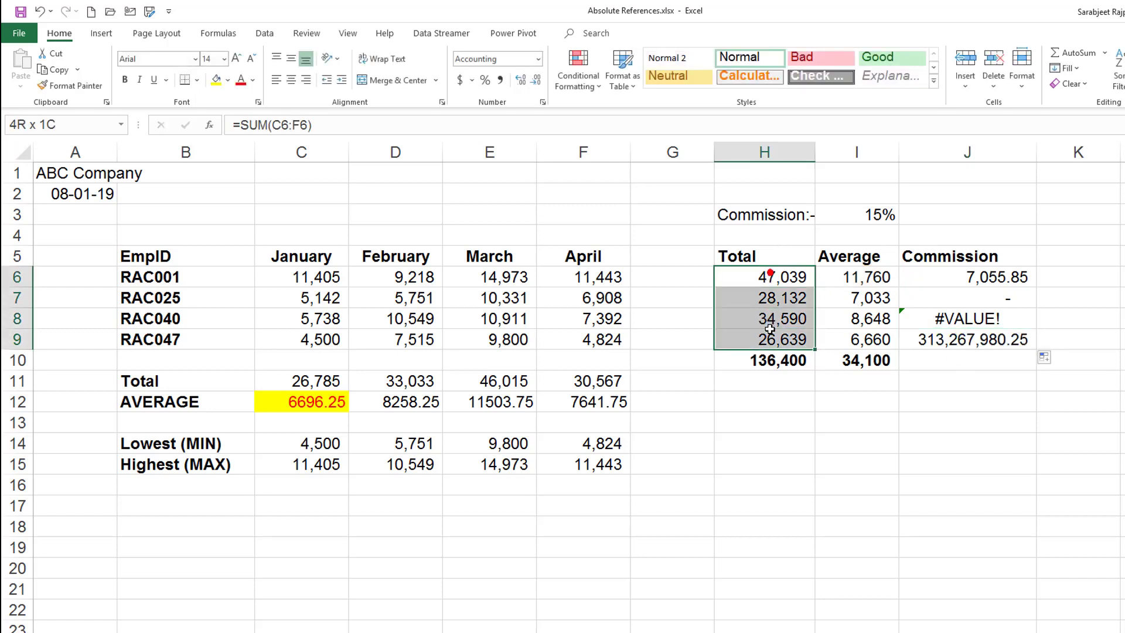
Open J6's formula =H6*I3 for editing with the cursor in the I3 reference.
left_click(853, 214)
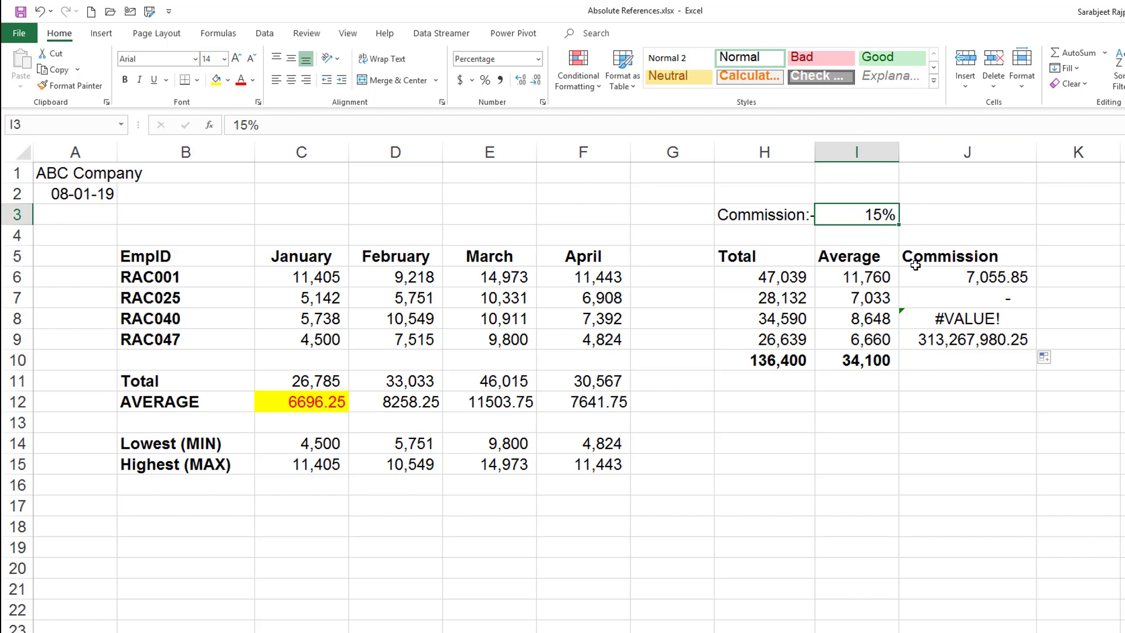
left_click(954, 283)
double_click(981, 281)
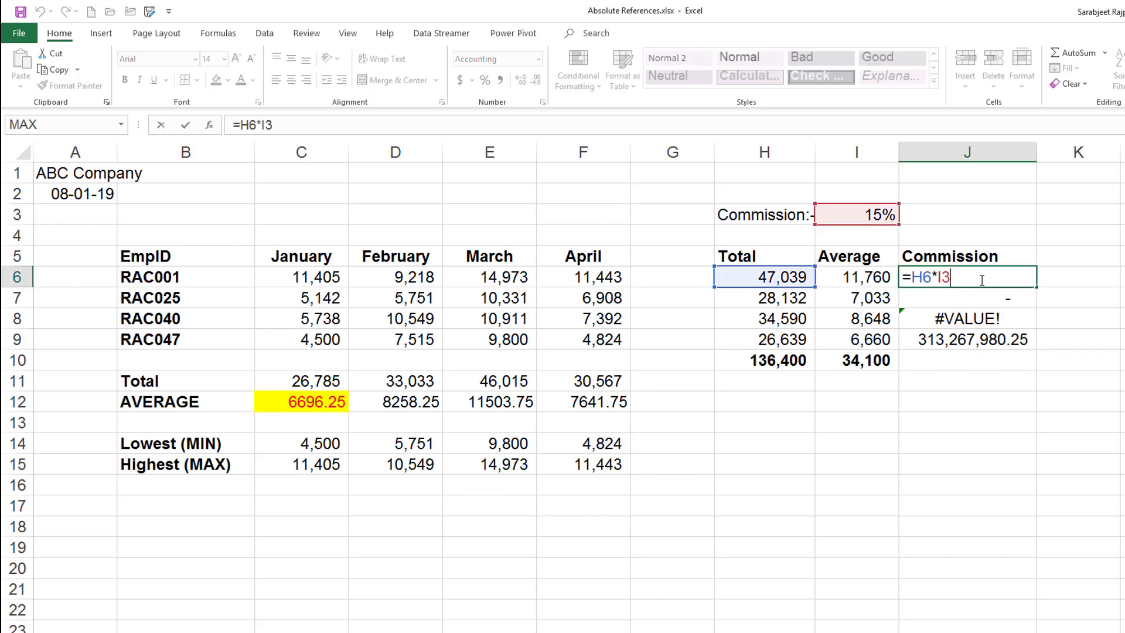
left_click(941, 277)
Change J6's rate reference to absolute $I$3 and commit =H6*$I$3.
type("$")
key("F4")
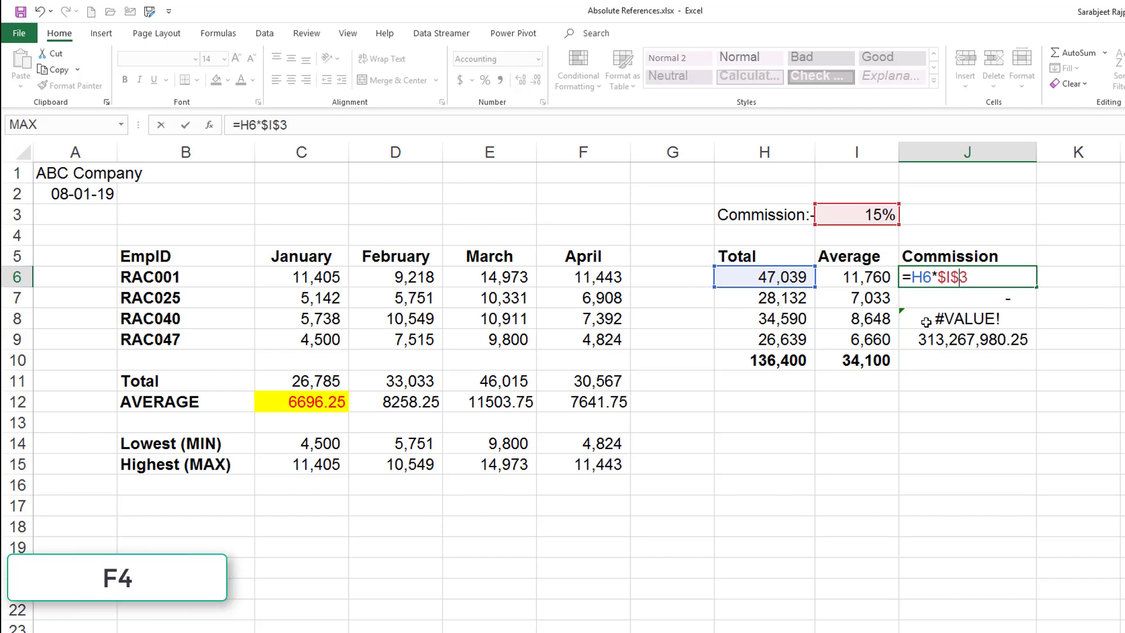
key("F4")
key("F4")
key("F4")
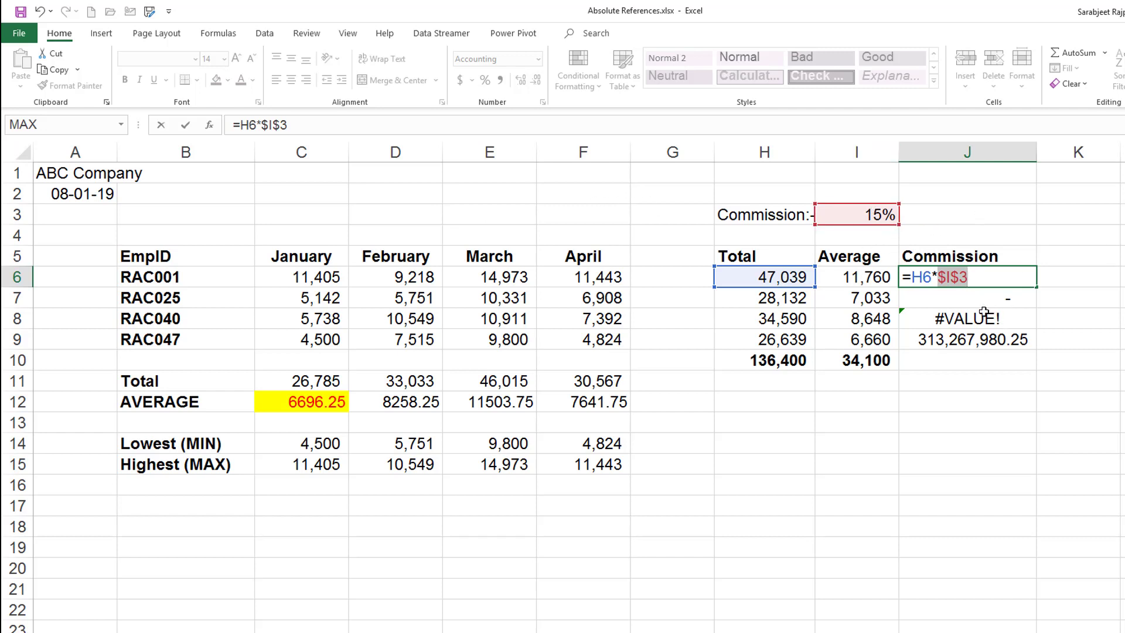
left_click(958, 279)
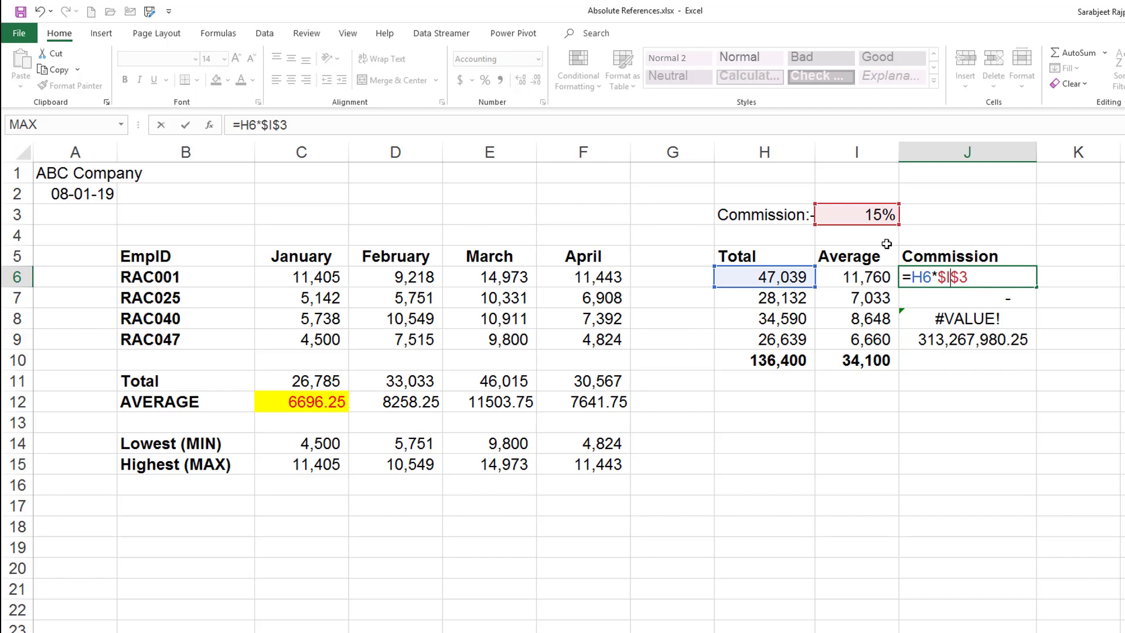
key("Return")
key("Up")
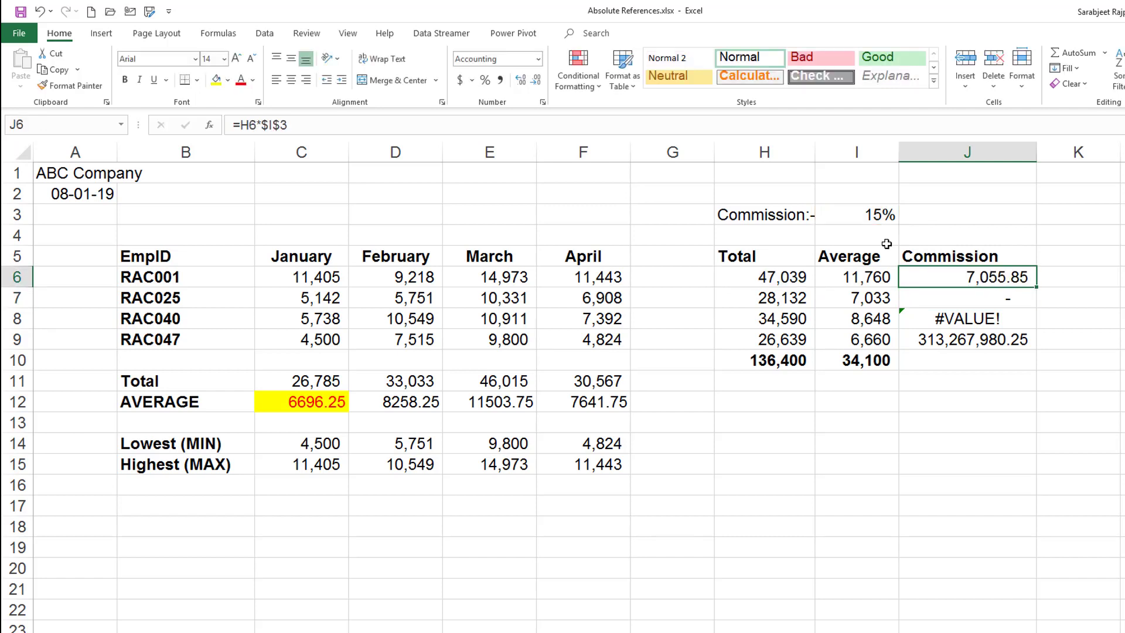
Fill =H6*$I$3 down to J9 and confirm J7 and J9 reference $I$3.
left_click(1038, 290)
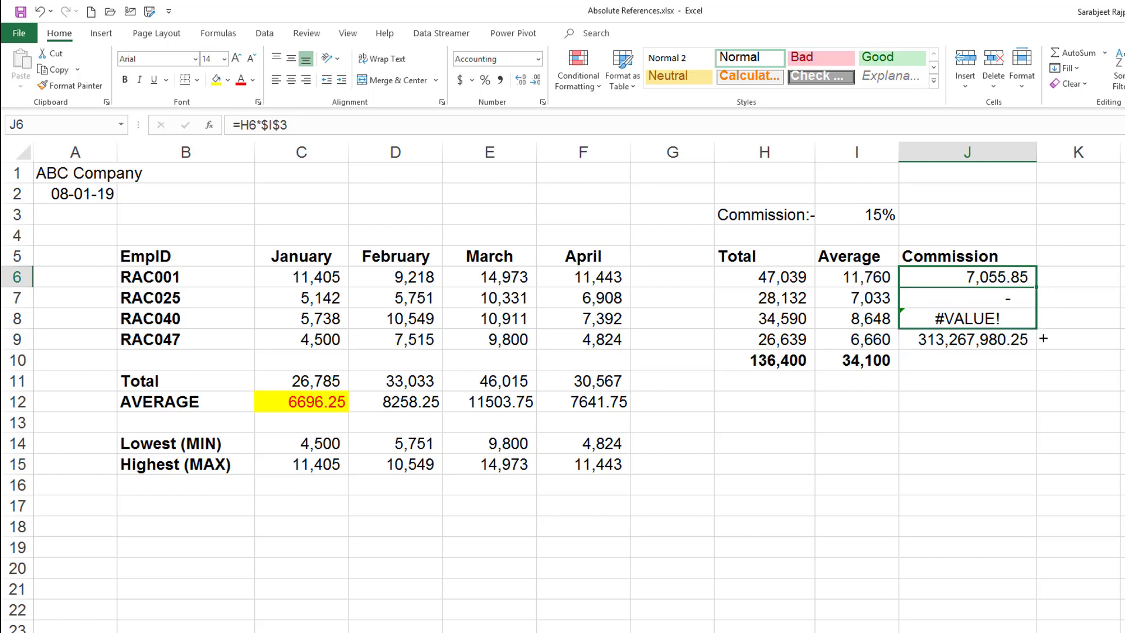
left_click_drag(1038, 290, 1040, 350)
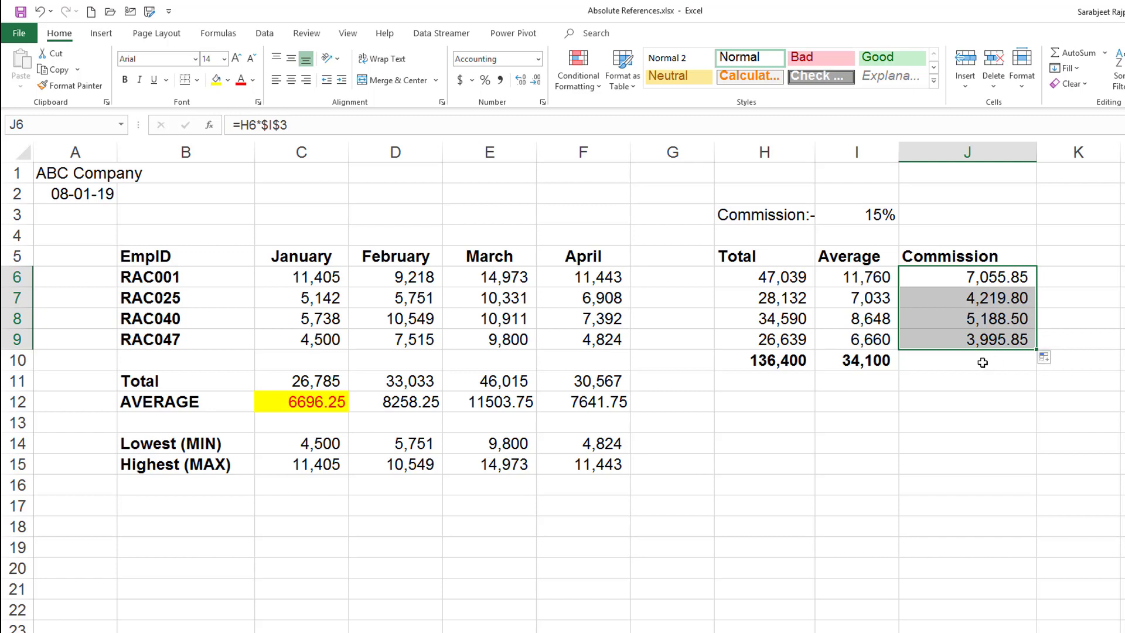
left_click(983, 302)
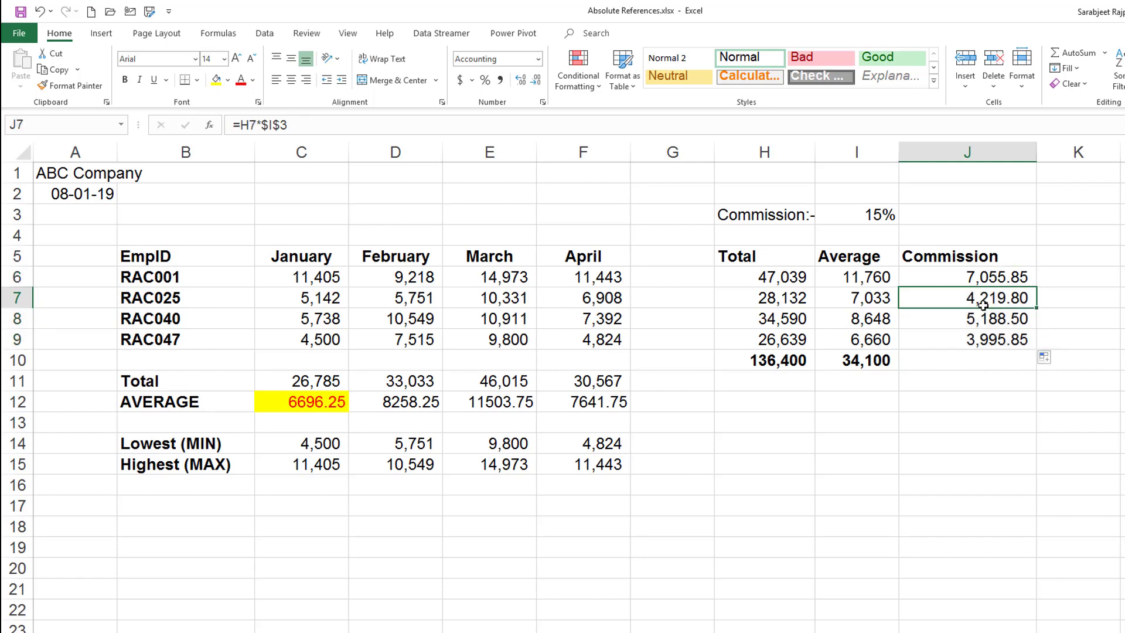
key("F2")
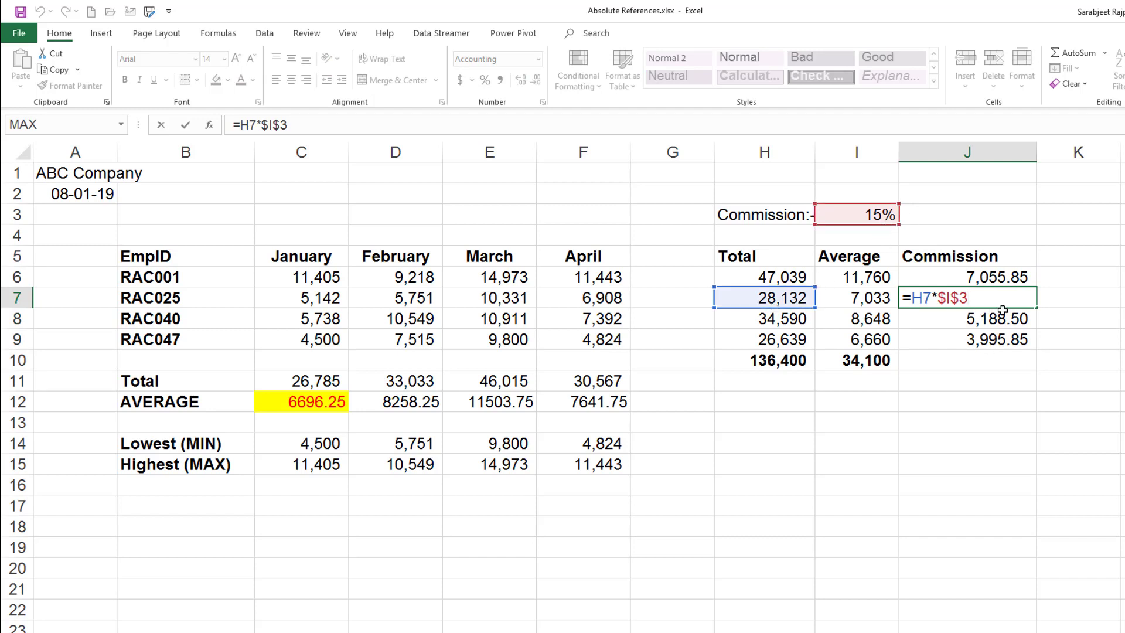
key("ctrl+Return")
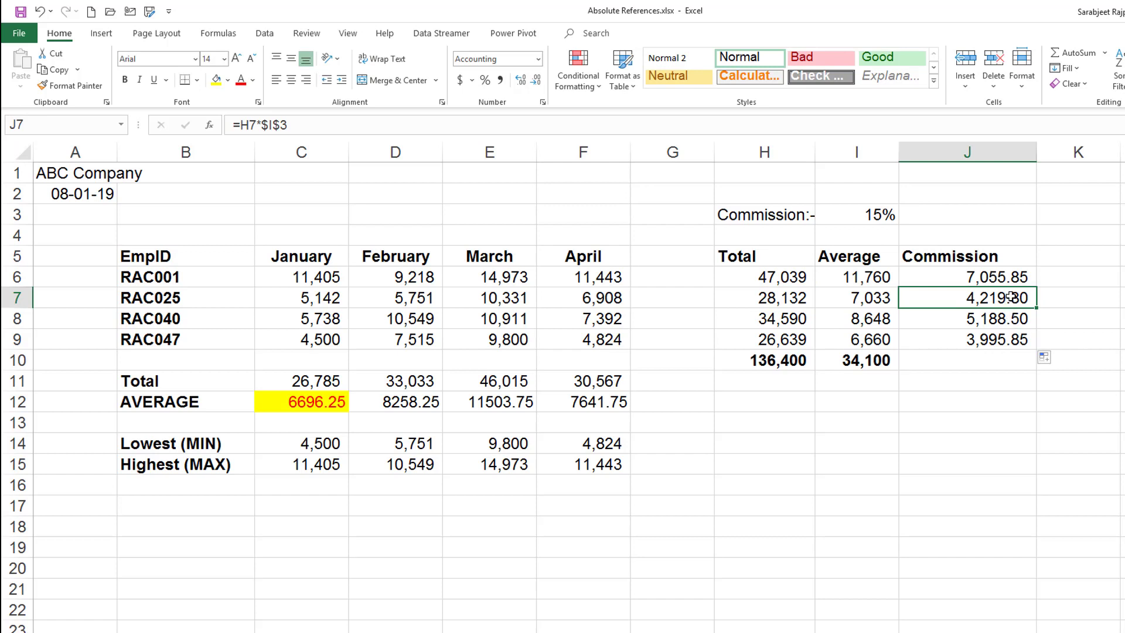
key("shift+Down")
key("shift+Down")
left_click(1006, 340)
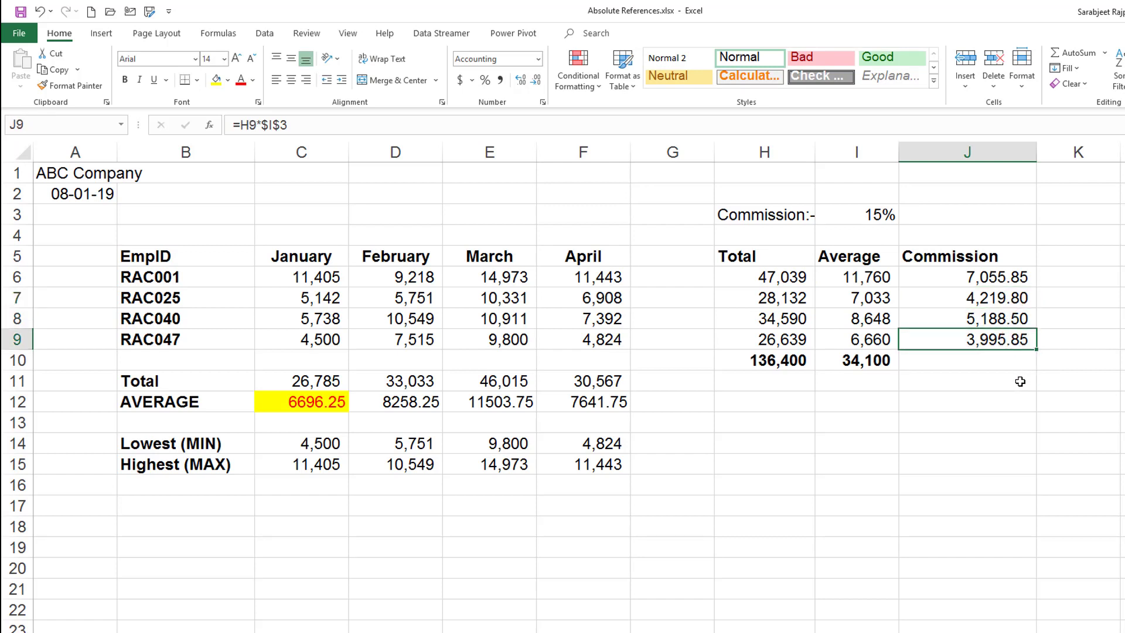
key("F2")
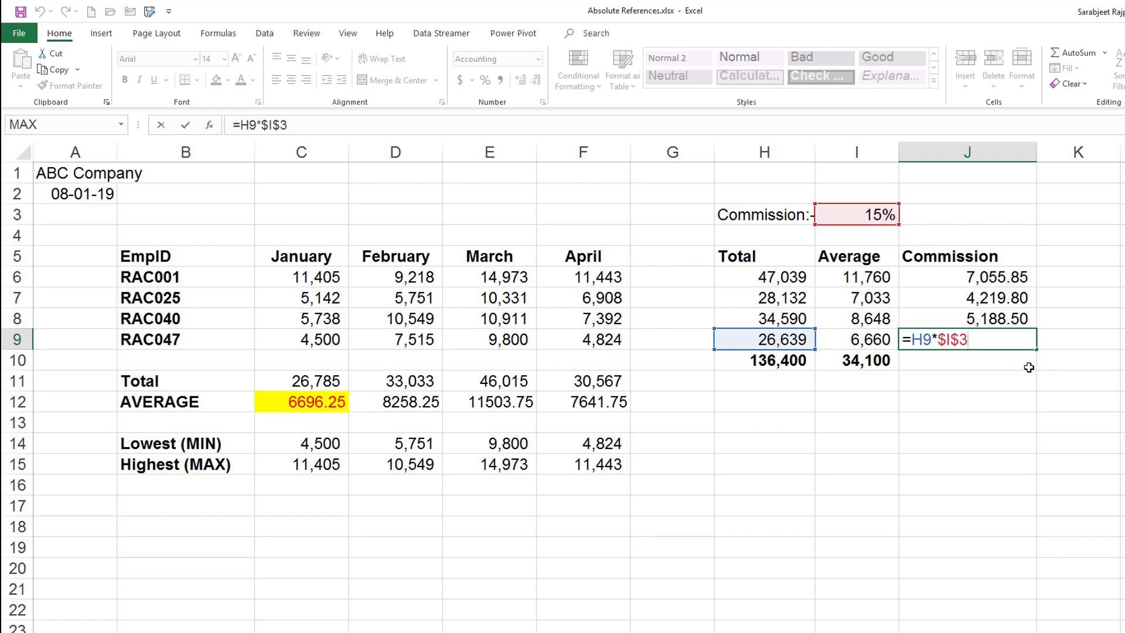
key("ctrl+Return")
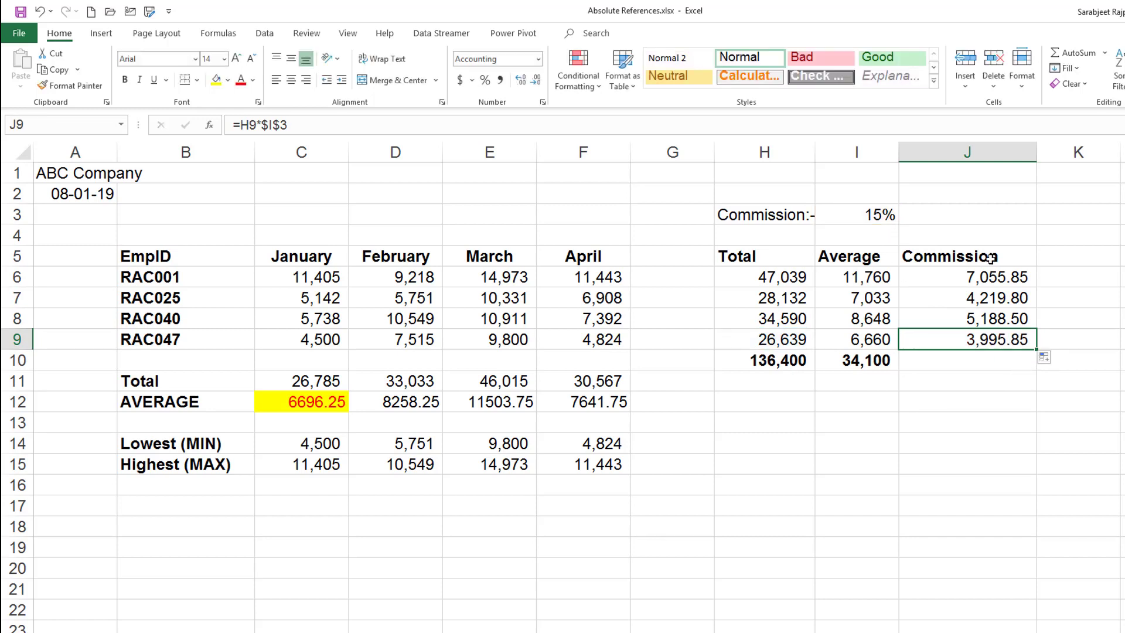
left_click_drag(988, 270, 990, 337)
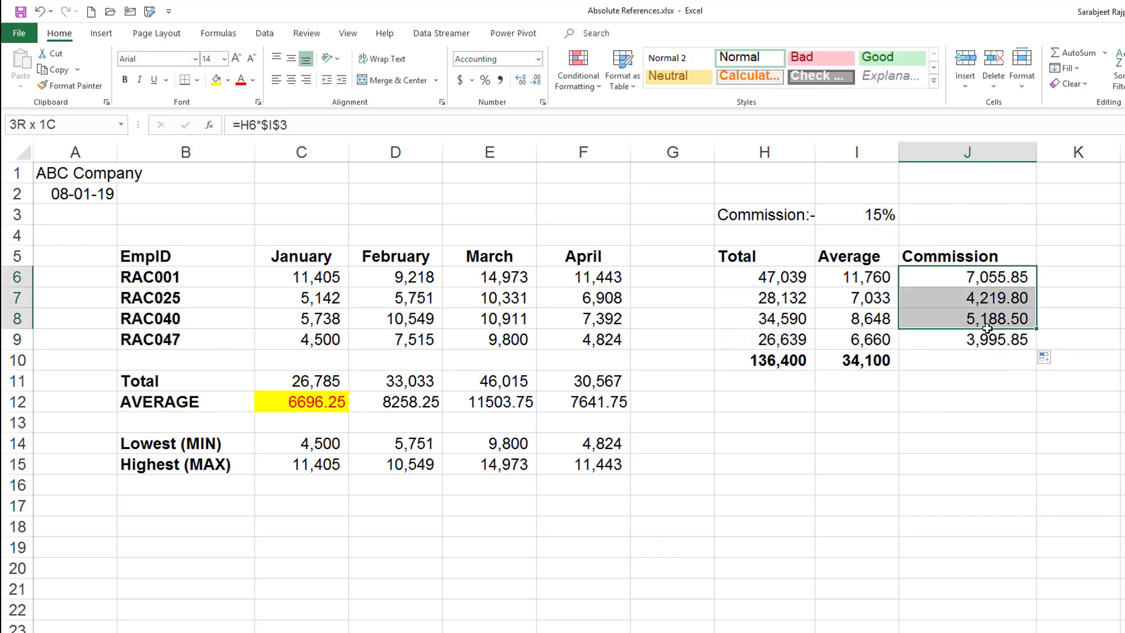
Review J6's formula =H6*$I$3 against the 15% rate in I3.
left_click(879, 211)
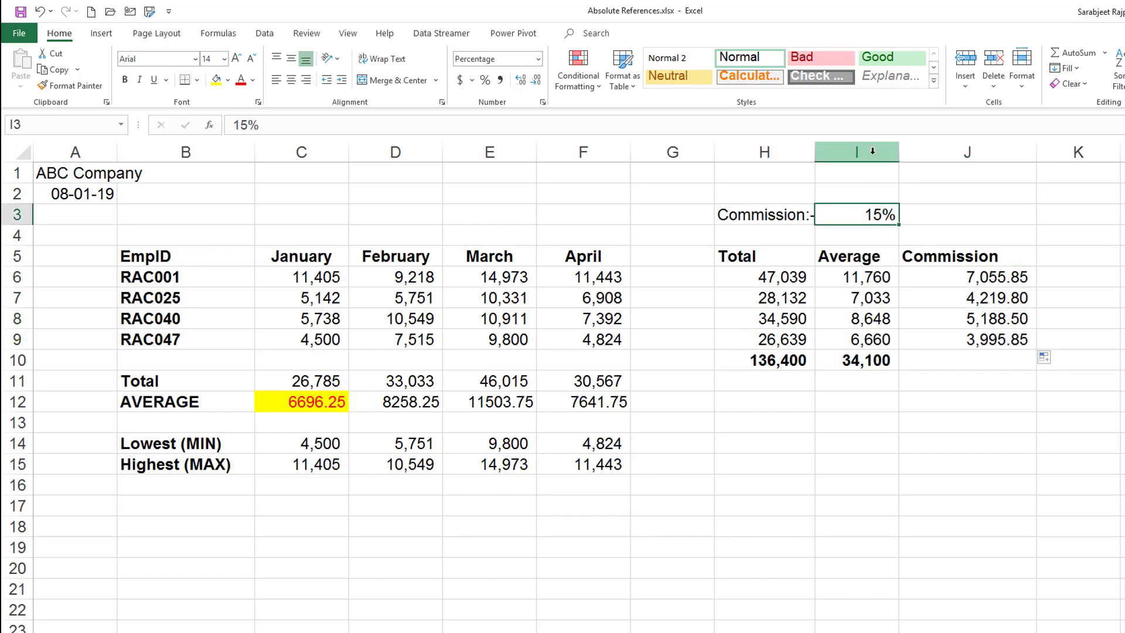
left_click(996, 280)
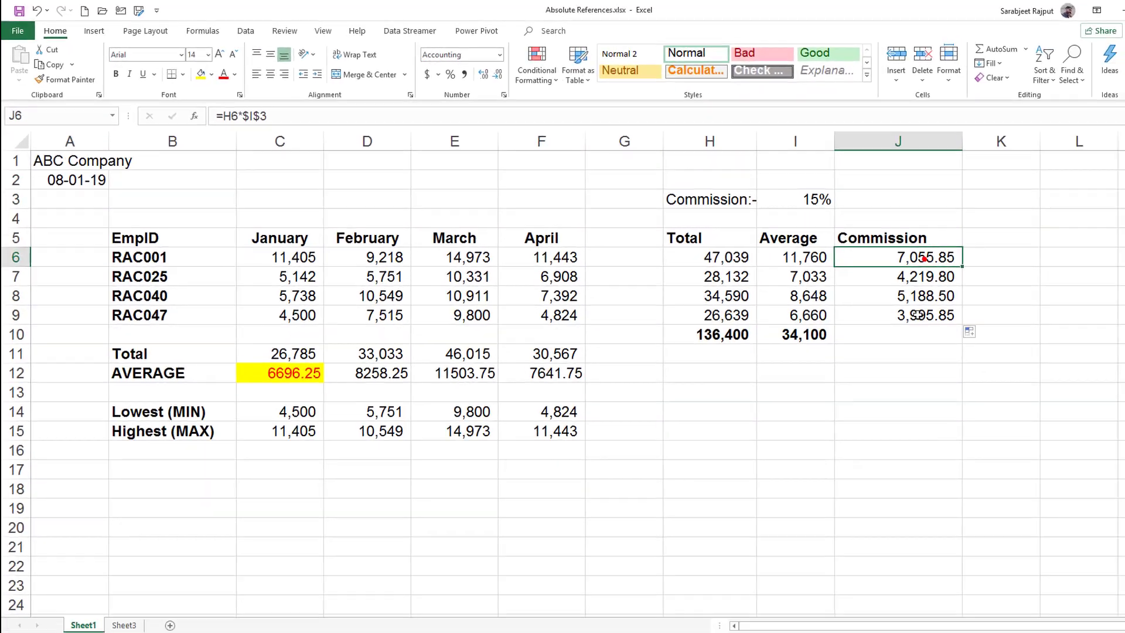
double_click(995, 280)
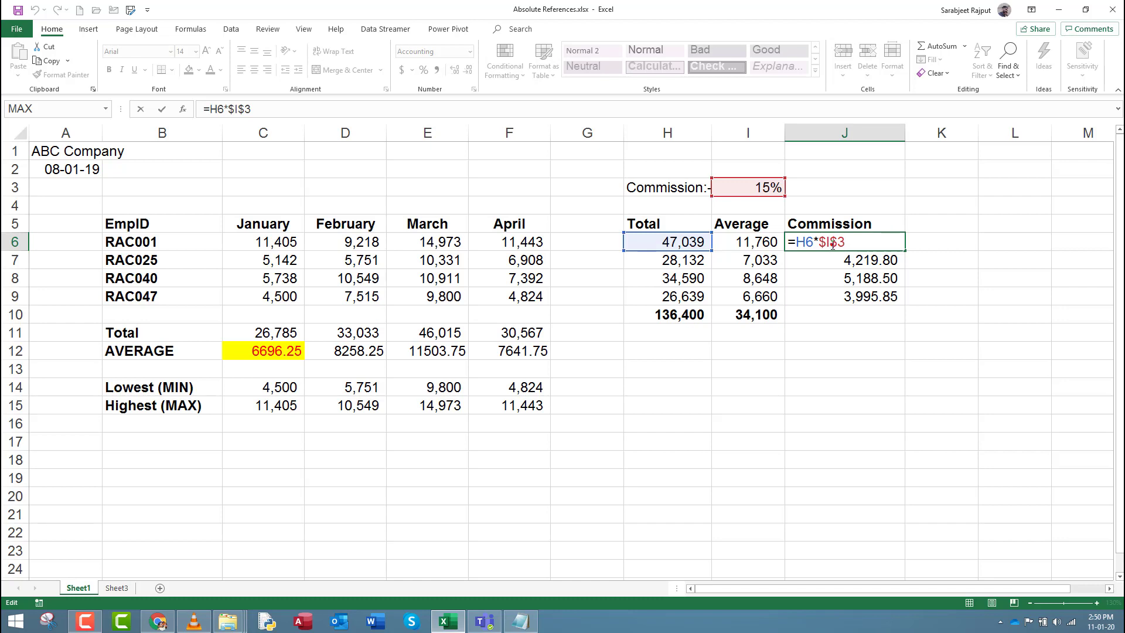
key("ctrl+Return")
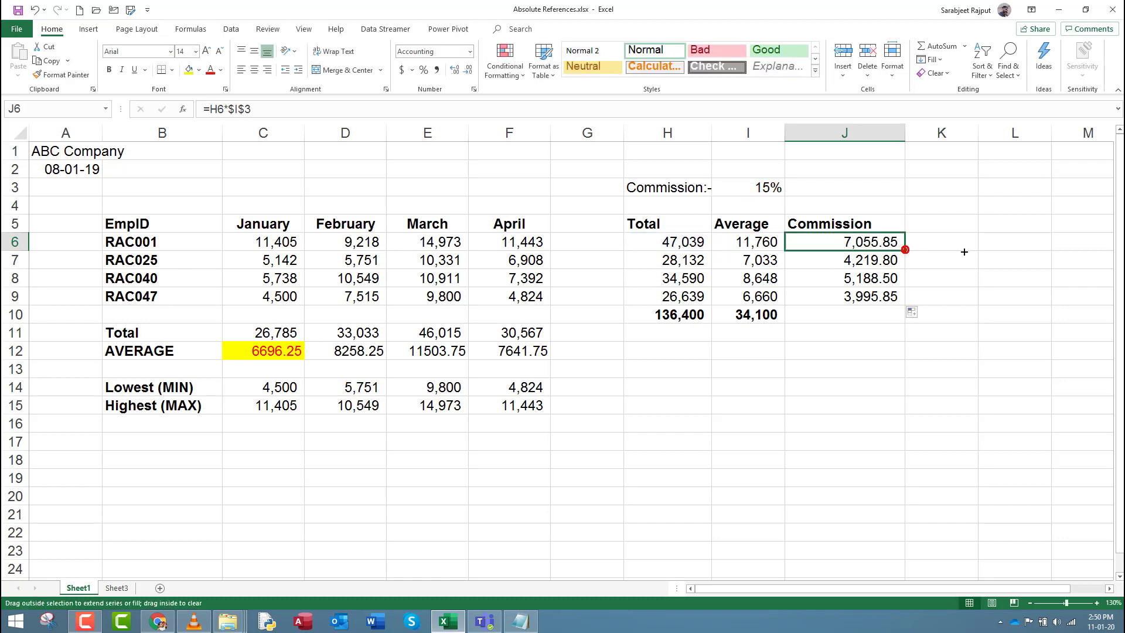
Copy J6's formula into K6 as a test, then reopen J6 for editing.
left_click_drag(906, 251, 967, 252)
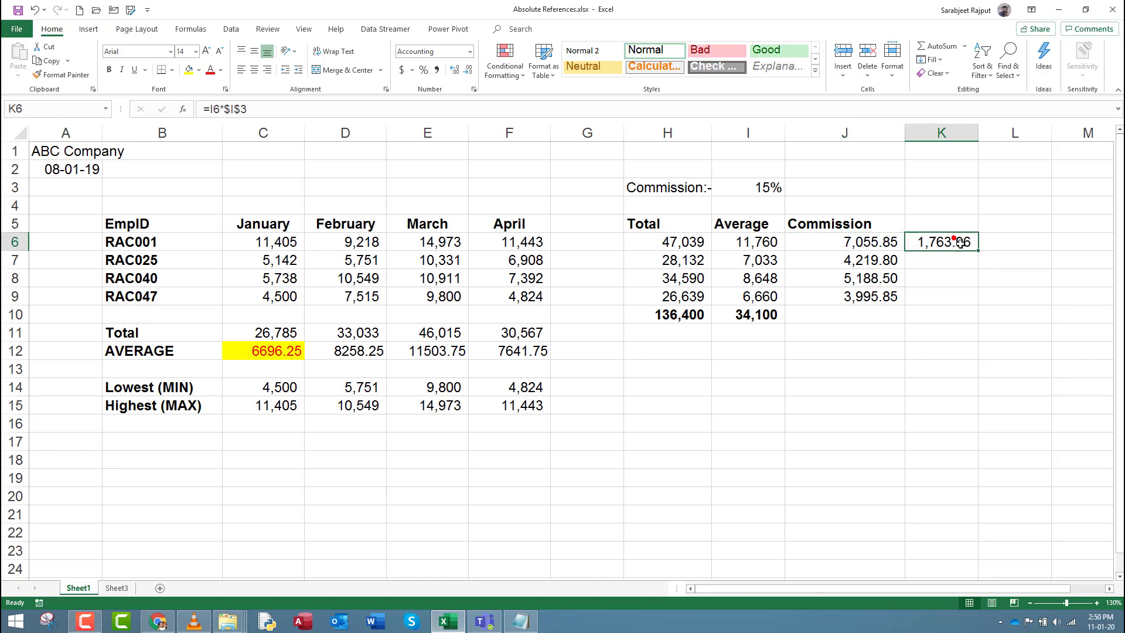
double_click(954, 239)
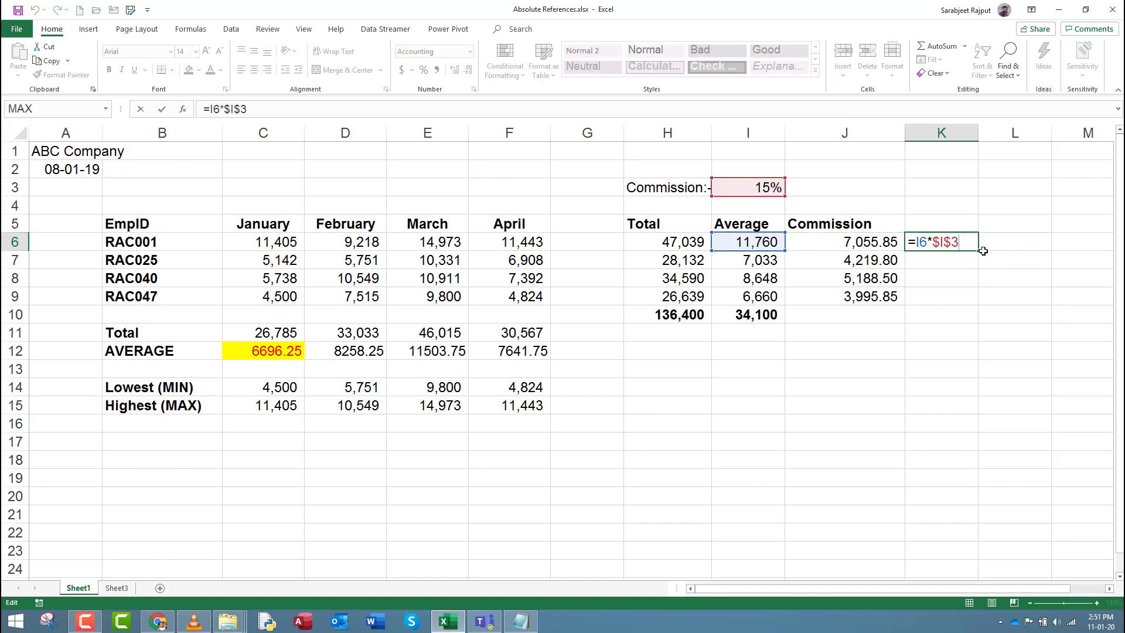
key("Escape")
key("Left")
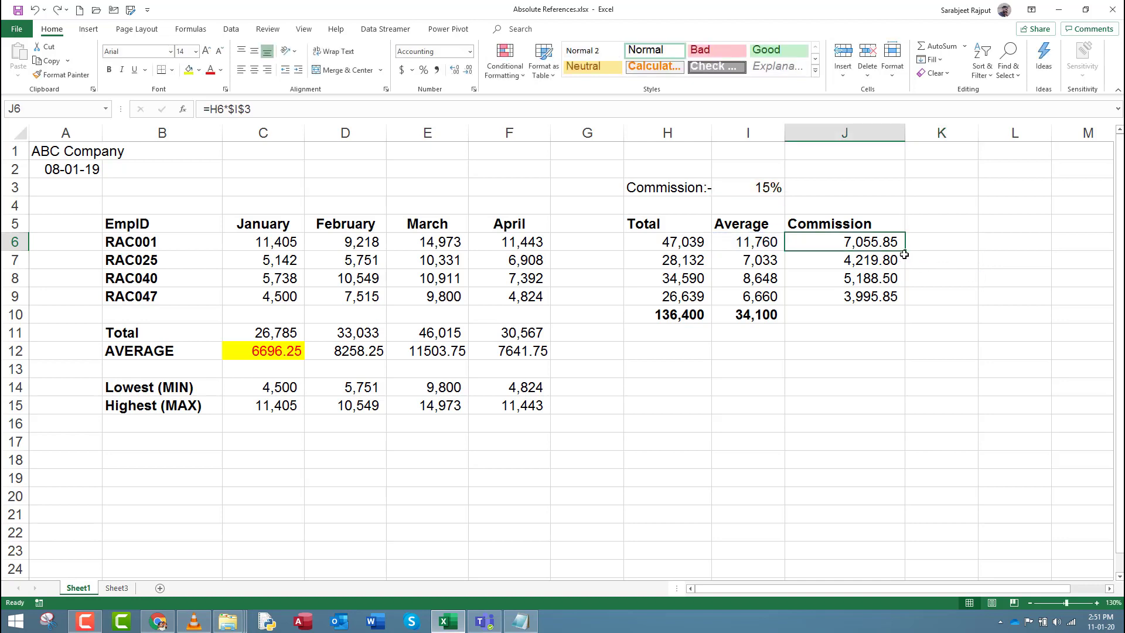
double_click(883, 245)
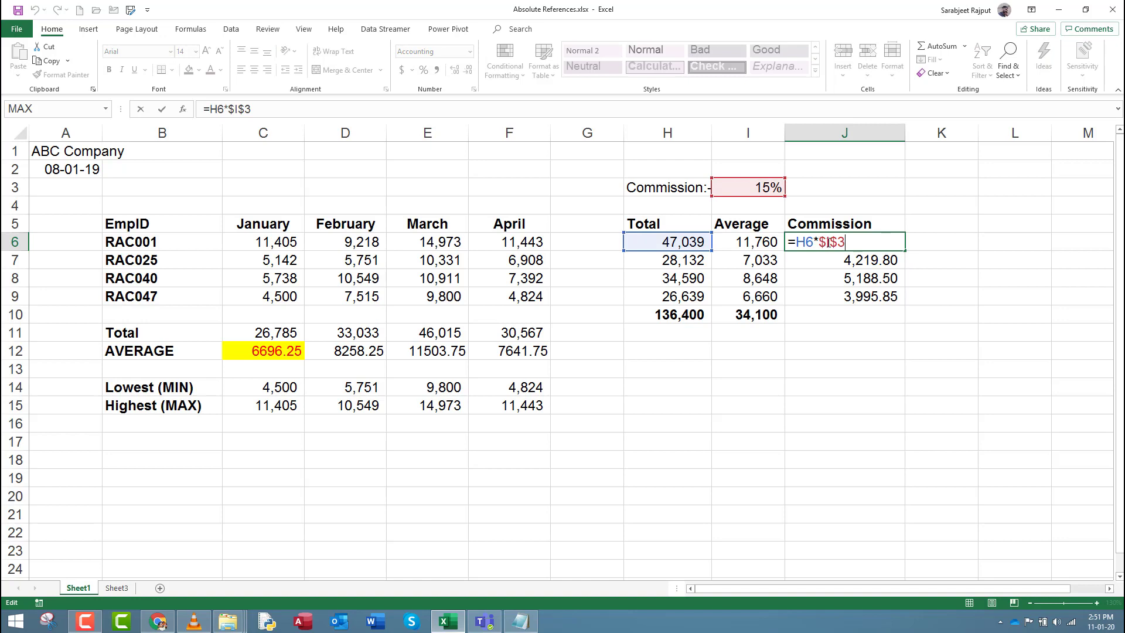
Rewrite J6 as the mixed-reference formula =$H6*I$3 and commit it.
left_click(828, 242)
key("BackSpace")
left_click_drag(814, 242, 799, 244)
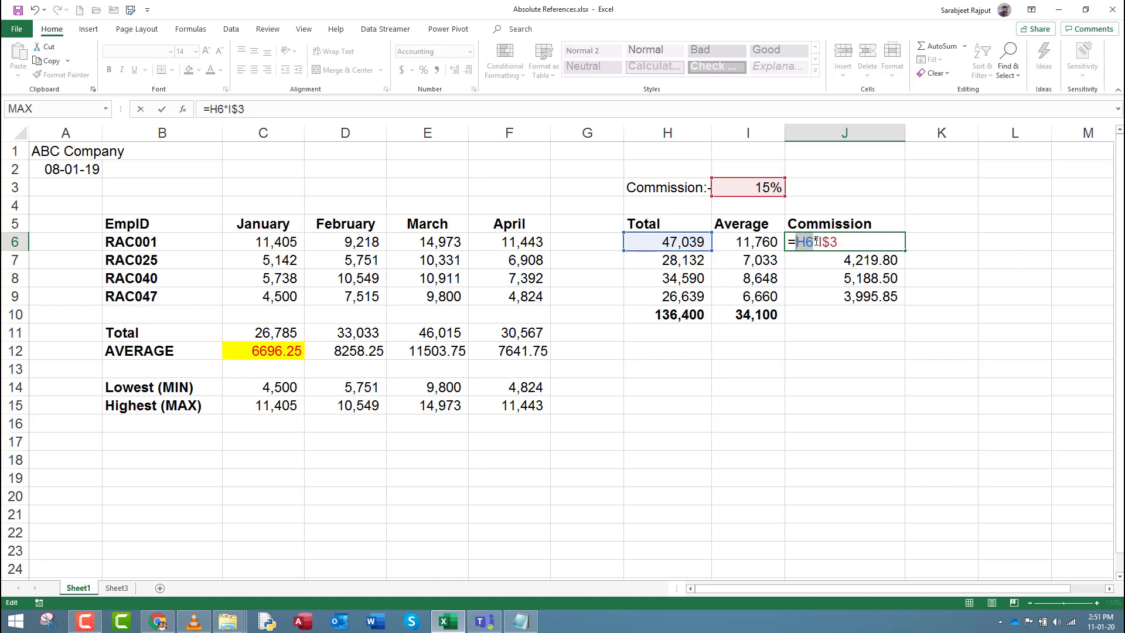
left_click(810, 243)
key("F4")
key("F4")
key("F4")
left_click(858, 242)
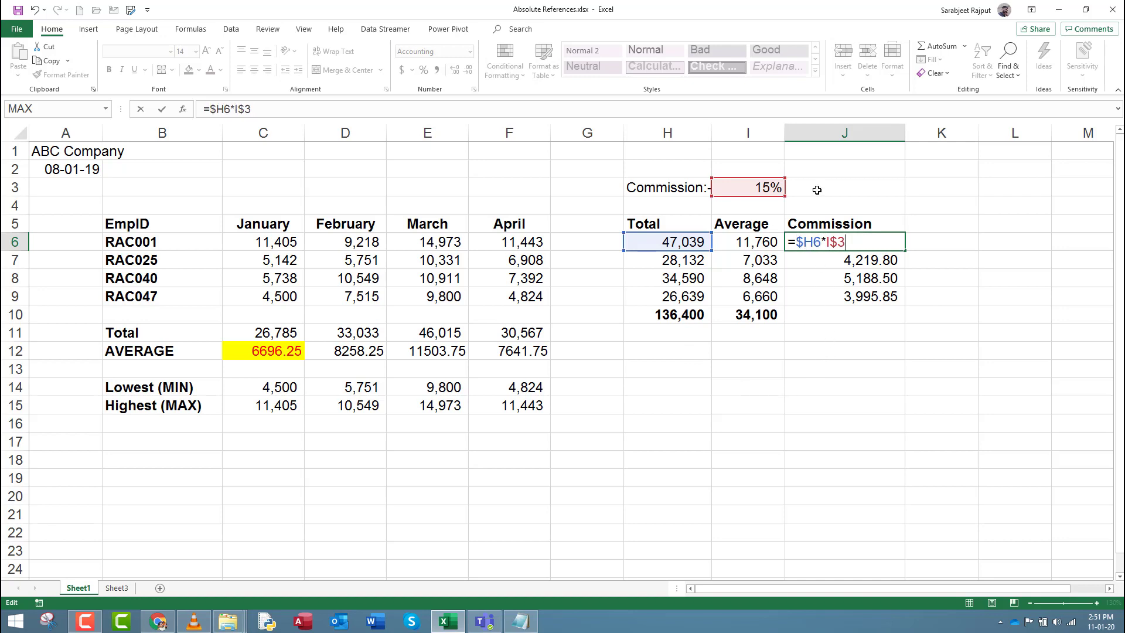
key("Return")
left_click(859, 242)
Copy J6's =$H6*I$3 and paste it into J6:J9.
key("ctrl+c")
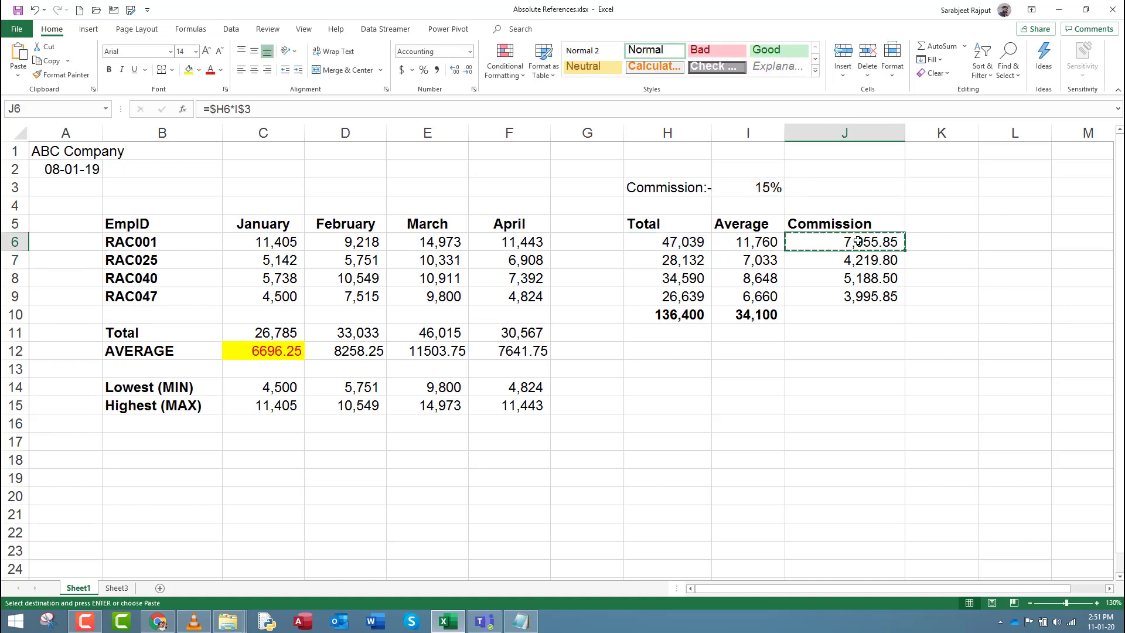
key("shift+Down")
key("shift+Down")
key("shift+Down")
key("ctrl+v")
key("Up")
key("Down")
double_click(857, 242)
key("Escape")
left_click(908, 251)
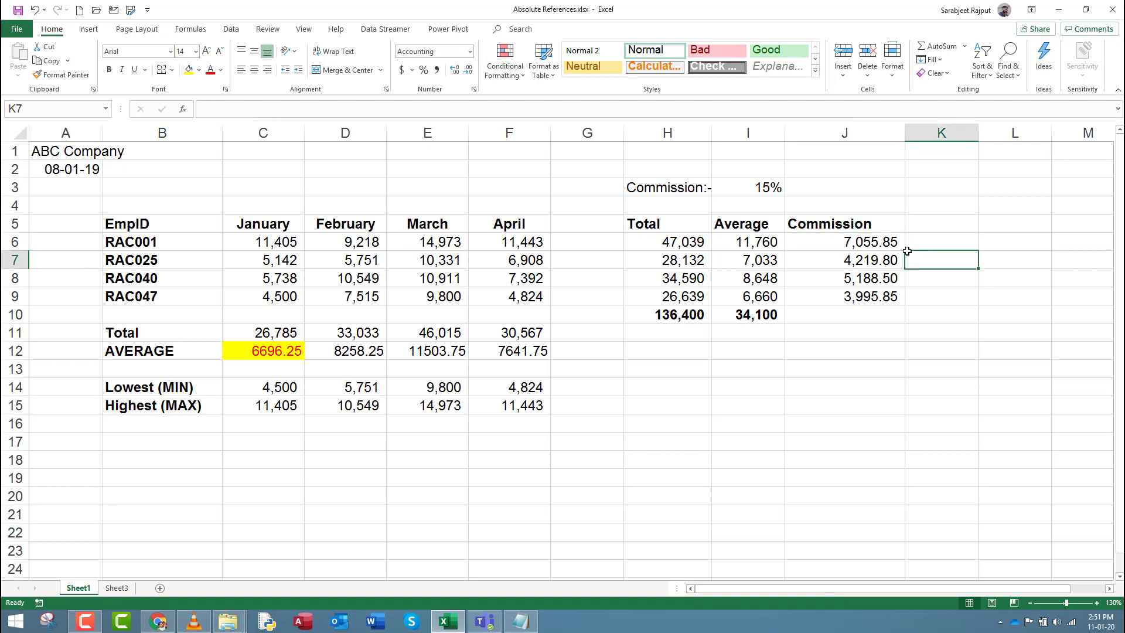
Copy J6's formula into K6 and inspect its shifted reference =$H6*J$3.
left_click(899, 246)
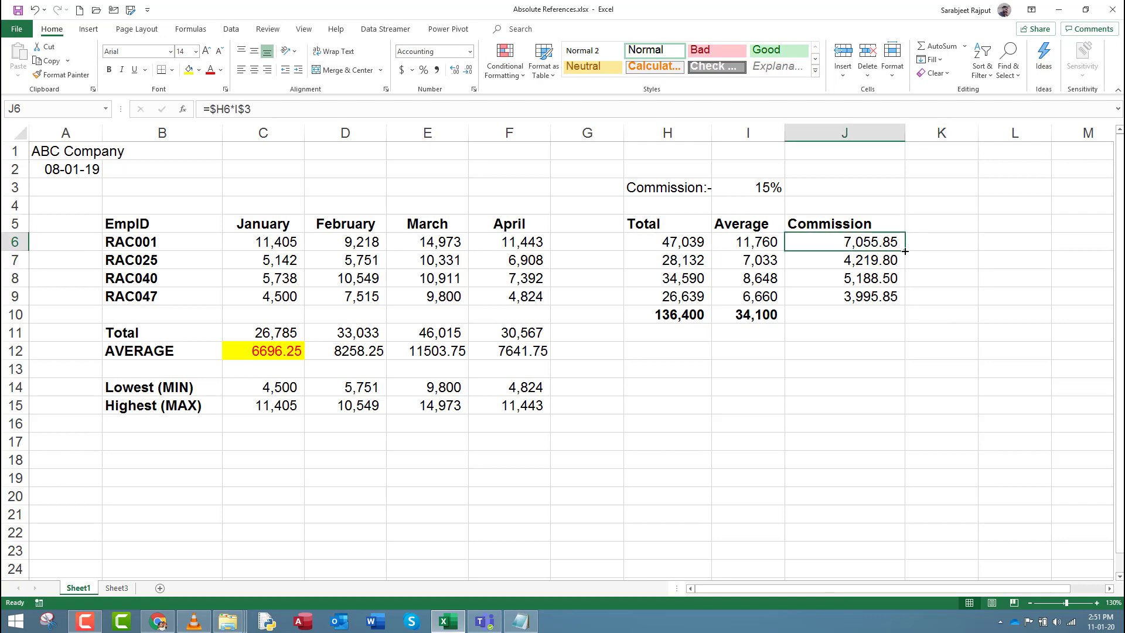
left_click_drag(905, 251, 938, 242)
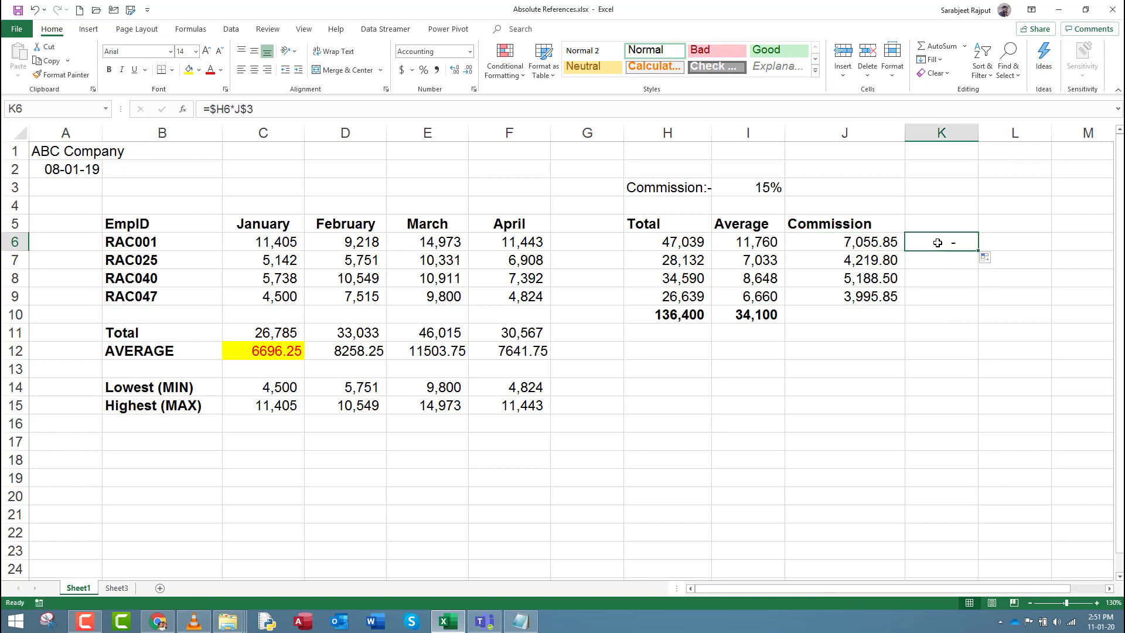
double_click(937, 242)
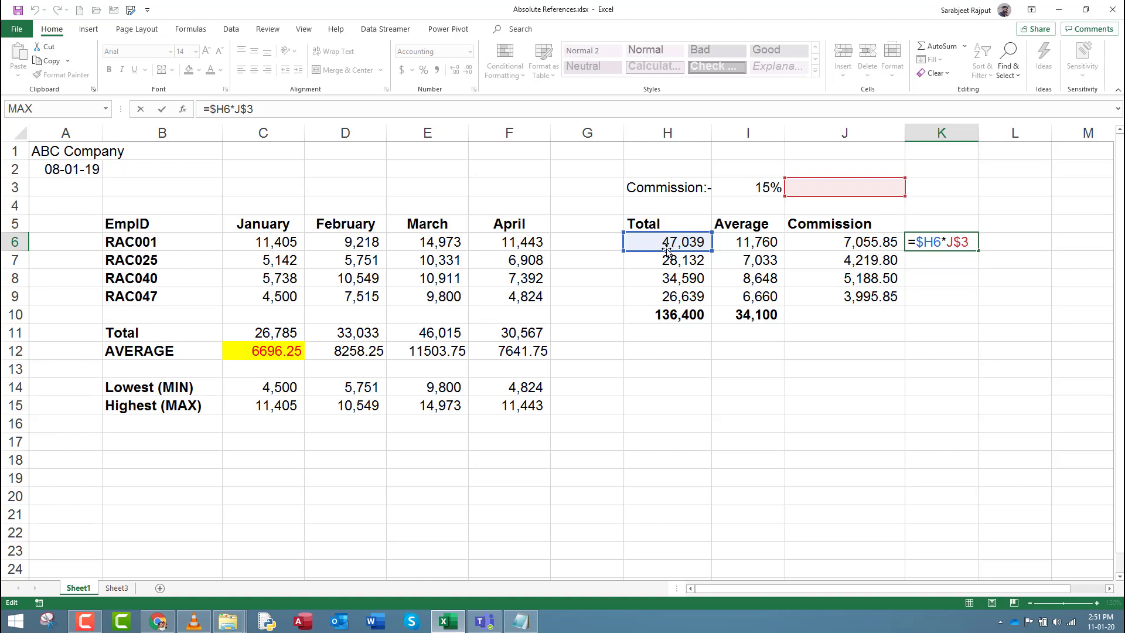
key("ctrl+Return")
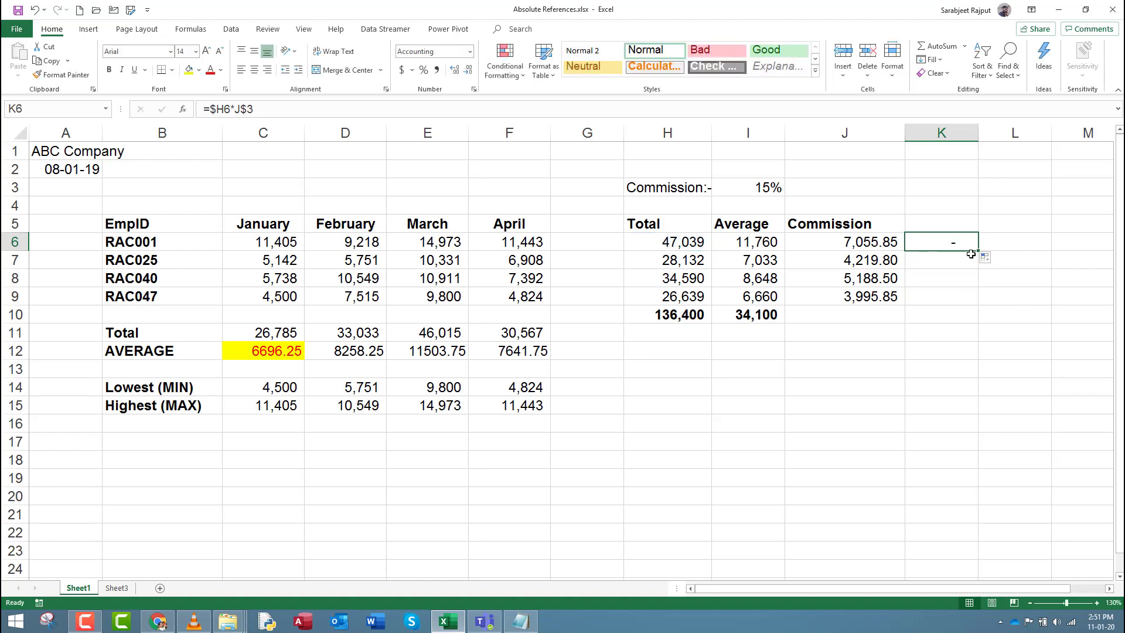
key("F2")
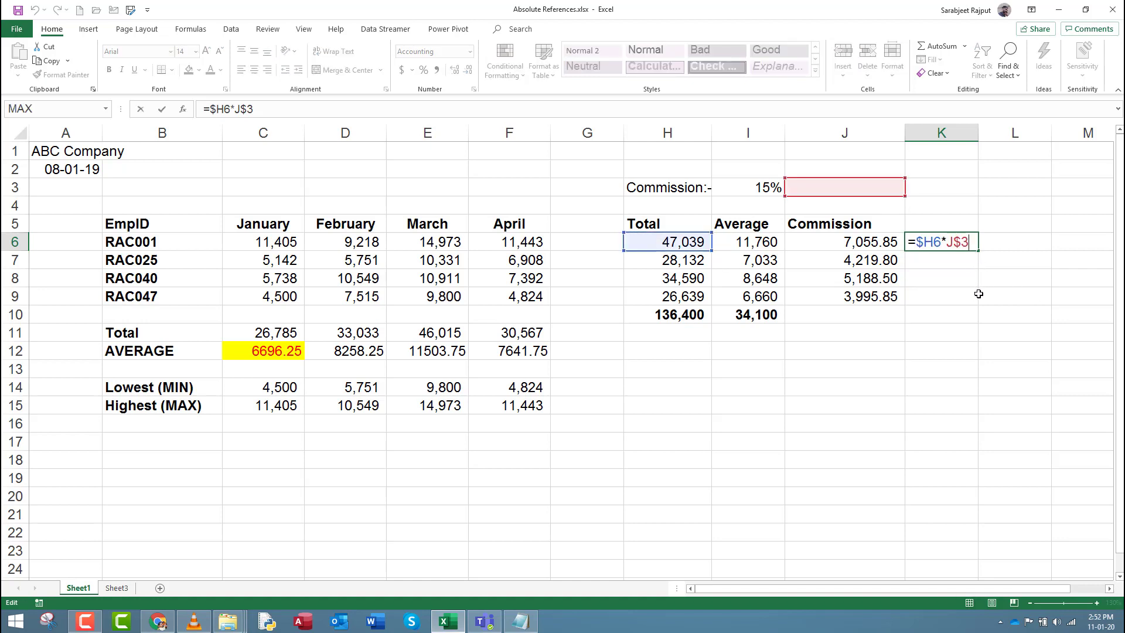
key("ctrl+Return")
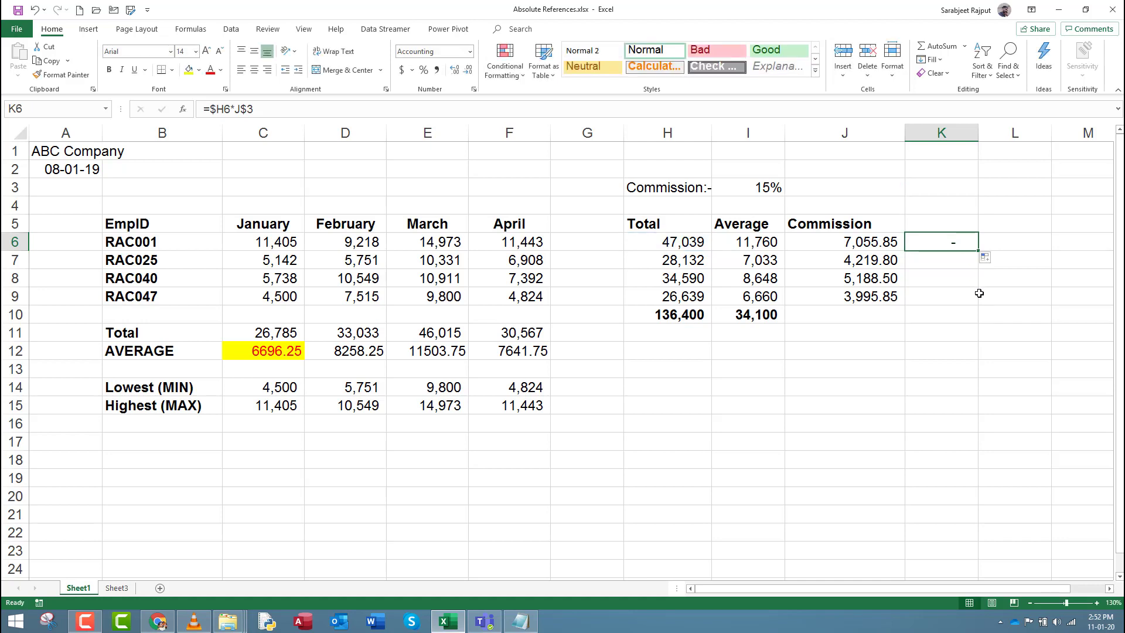
Enter a trial 1% rate in J3 so K6 shows 470.39.
left_click(851, 186)
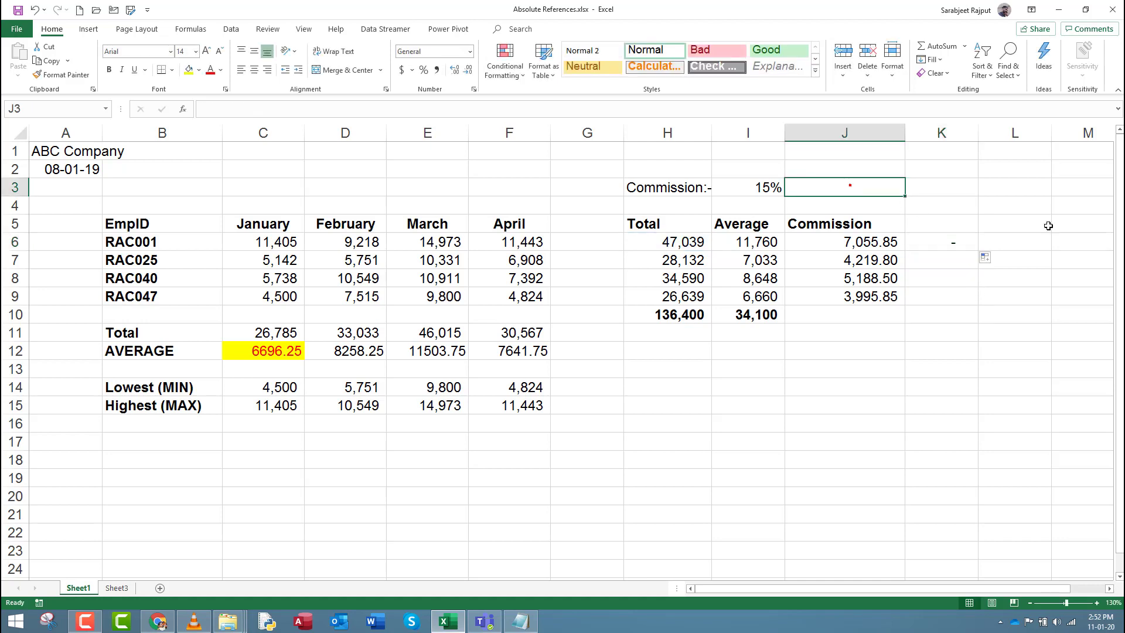
type("1")
key("ctrl+Return")
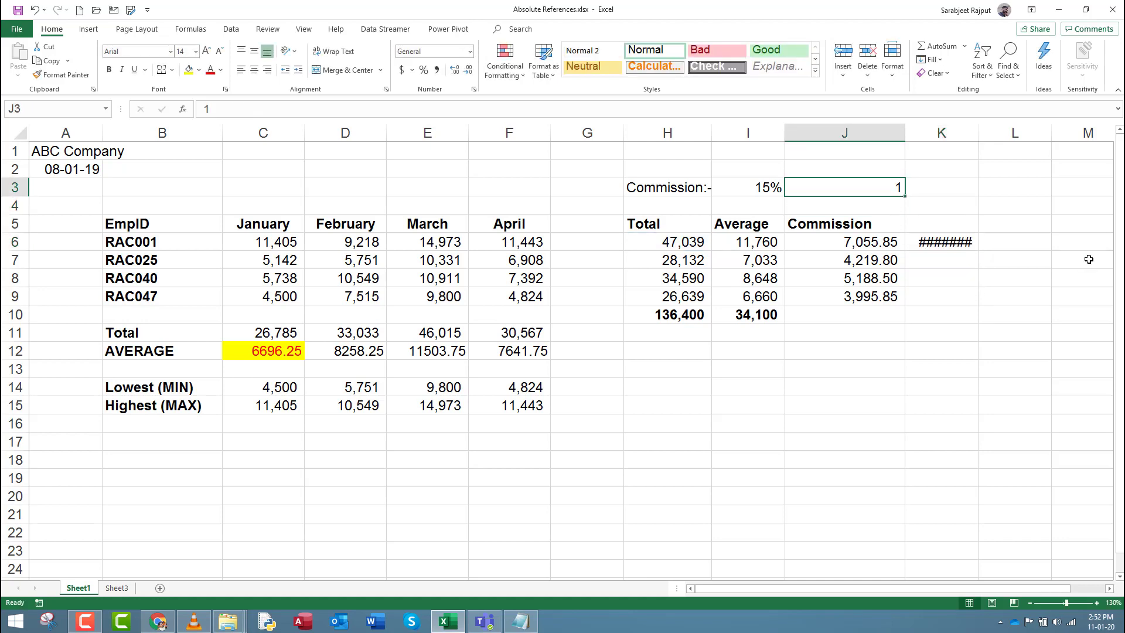
key("Down")
key("Down")
key("Down")
key("Up")
key("Up")
key("Up")
type("1")
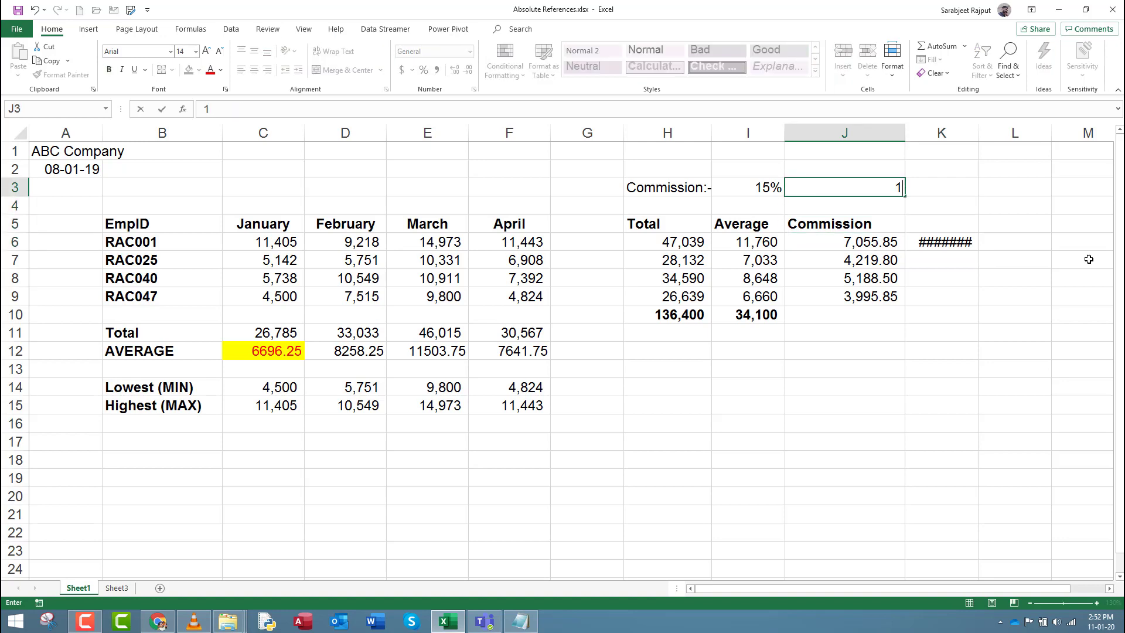
type("%")
key("Return")
key("Down")
key("Down")
key("Right")
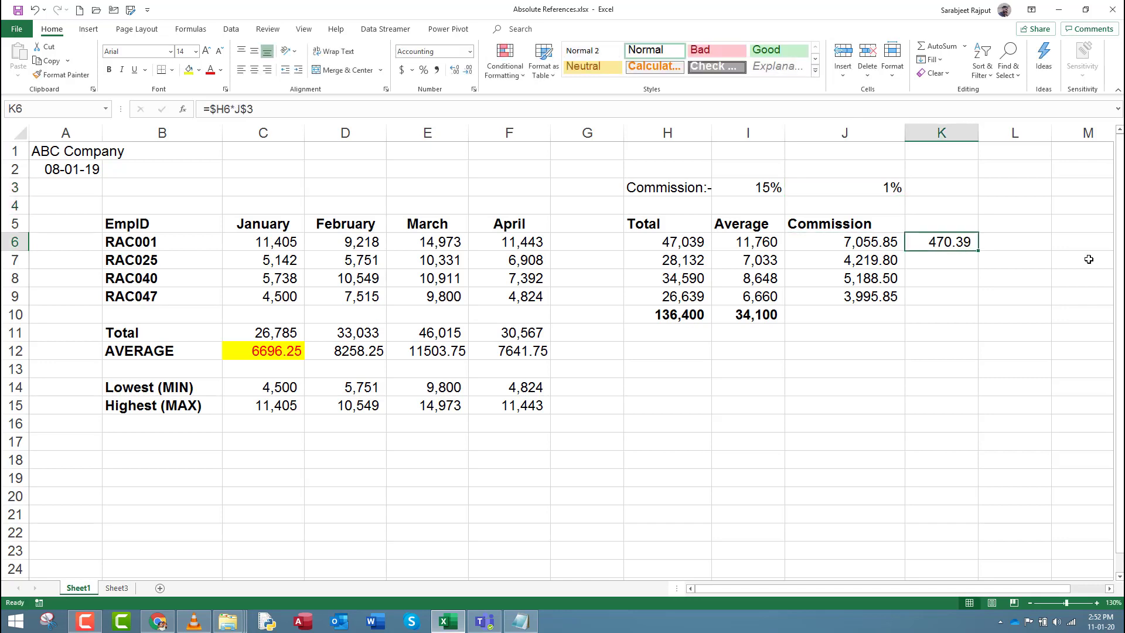
Delete the K6 test formula and the J3 trial rate.
key("Delete")
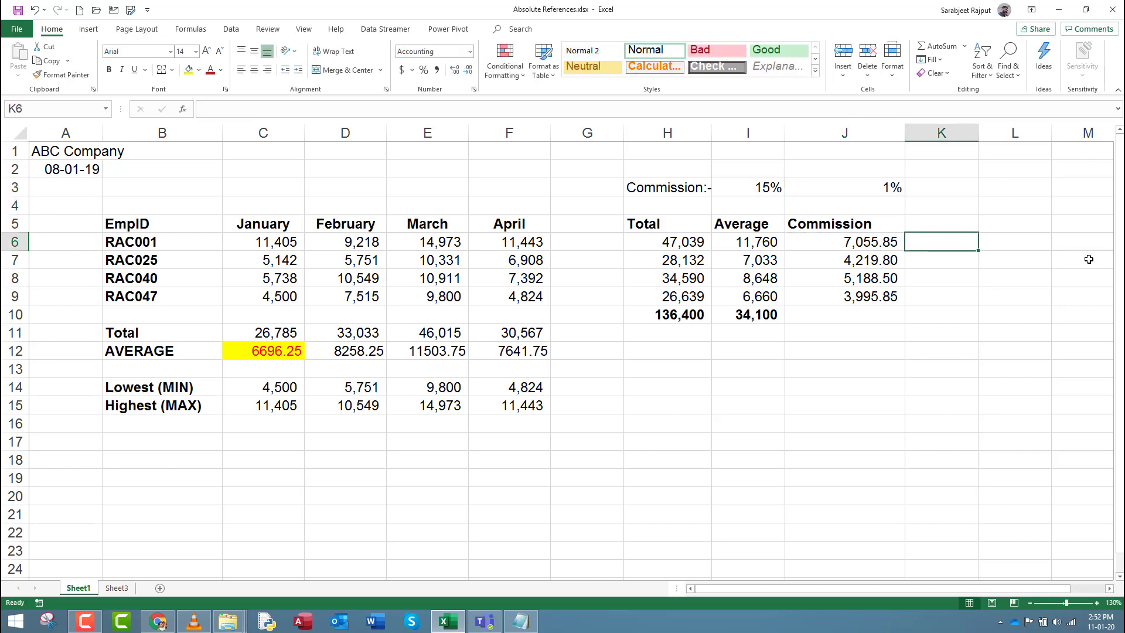
left_click(886, 187)
key("Delete")
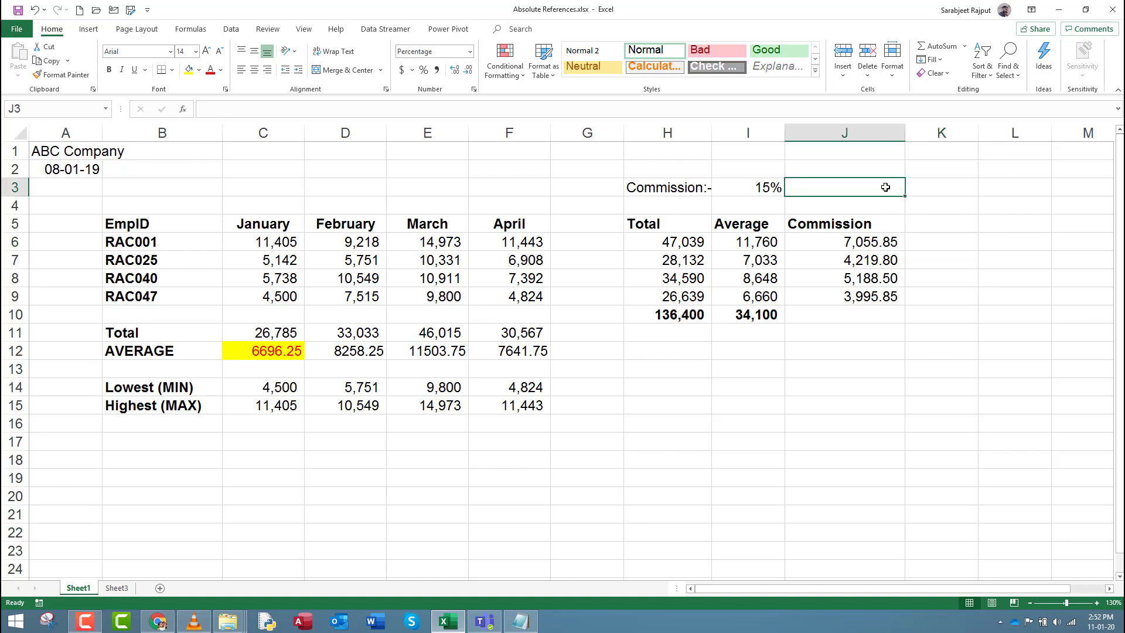
Change RAC025's March sales in E7 to 15000.
left_click_drag(852, 241, 853, 298)
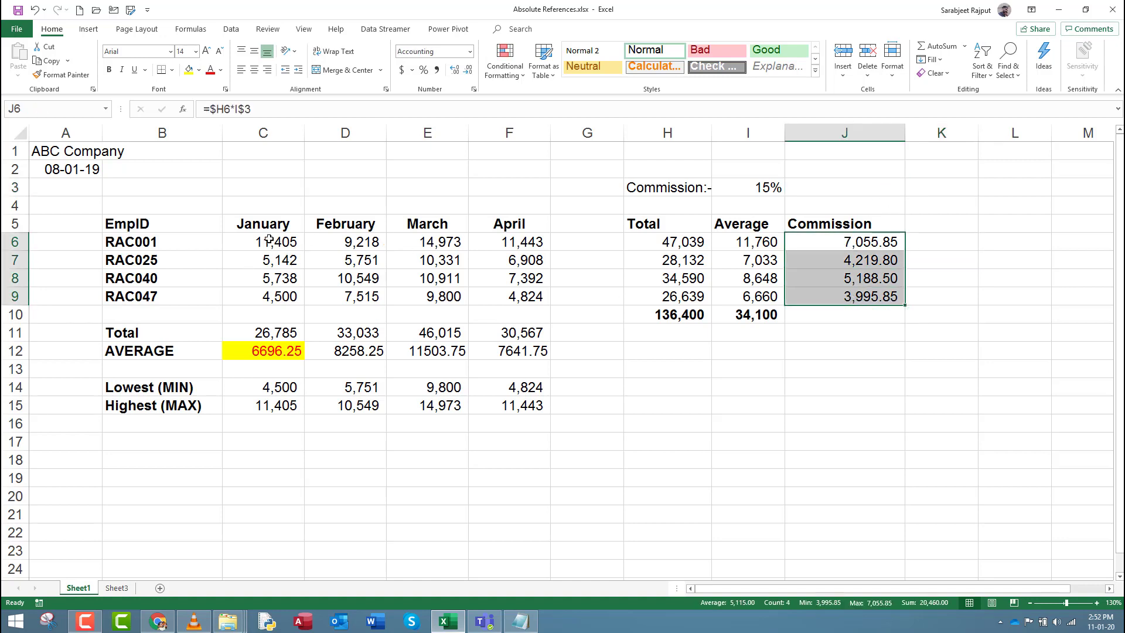
left_click_drag(269, 239, 468, 297)
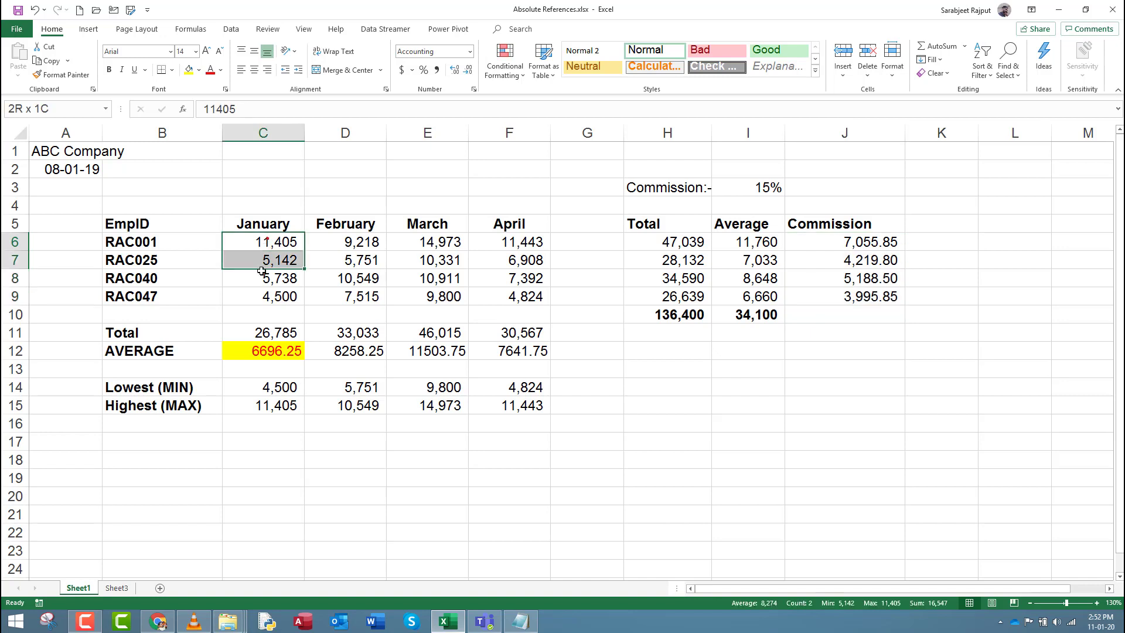
left_click(447, 237)
left_click(431, 265)
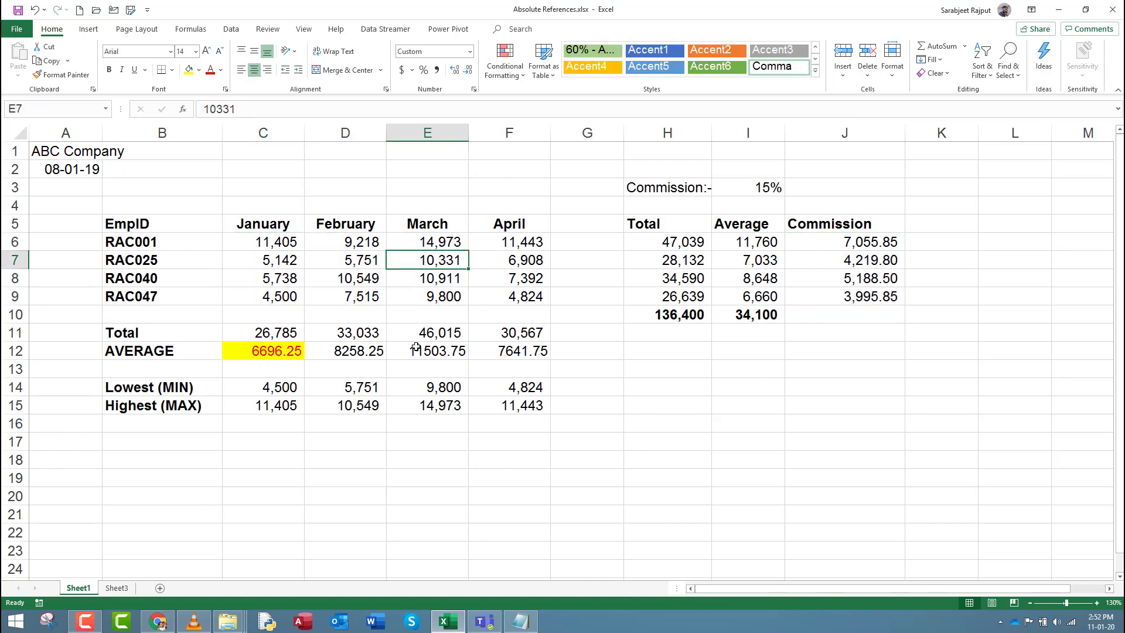
type("15000")
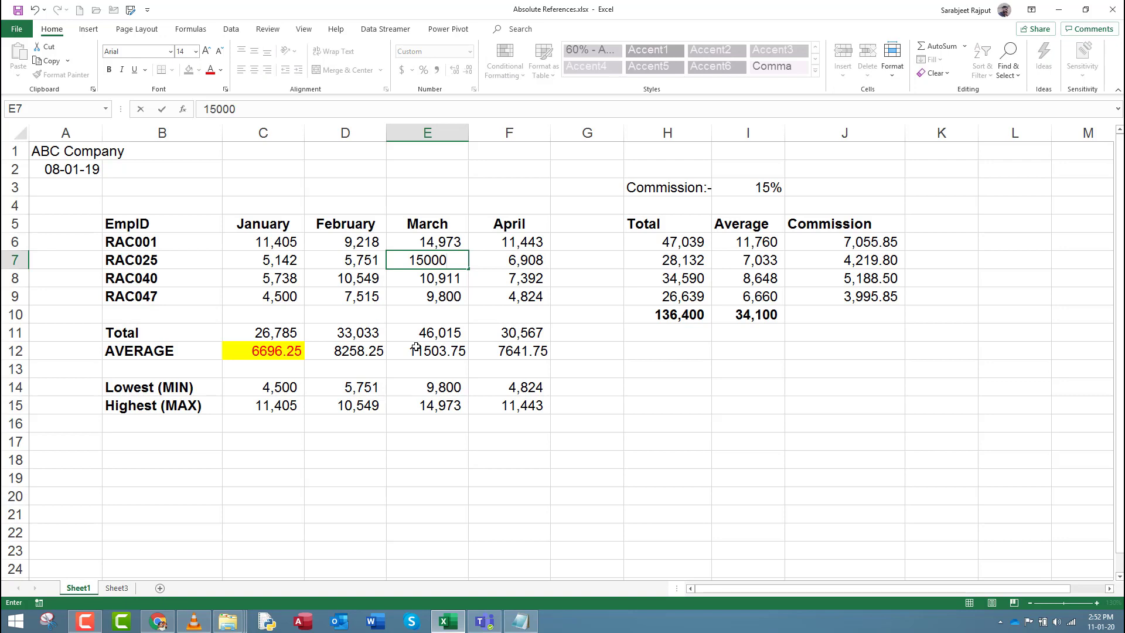
key("Return")
Check RAC025's recalculated total of 32,801 and commission of 4,920.15.
left_click(678, 252)
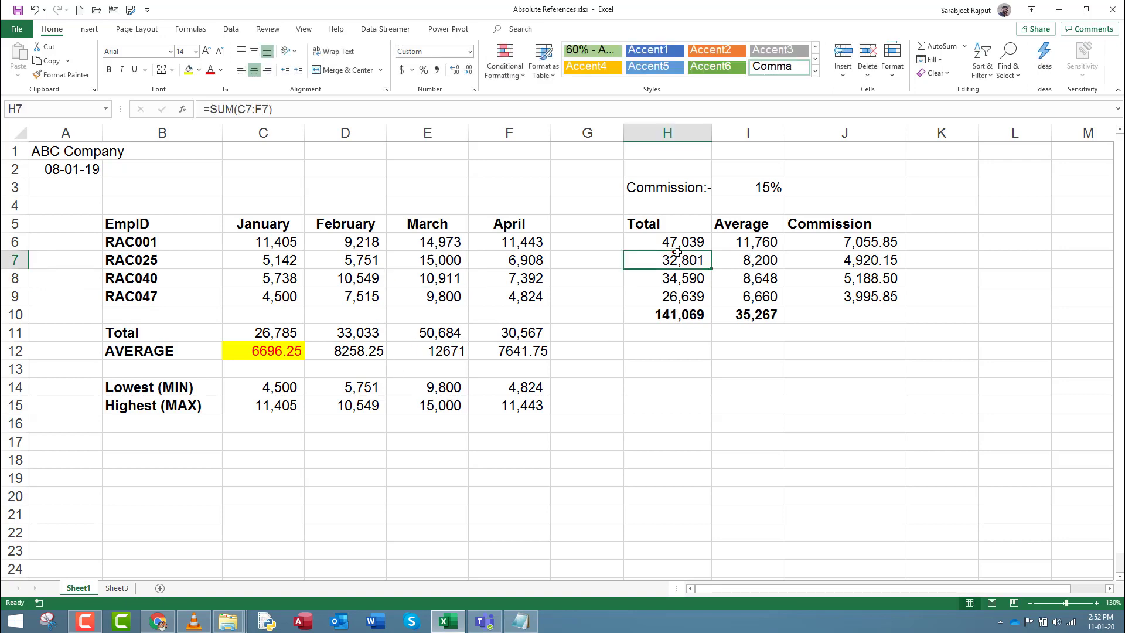
left_click_drag(678, 252, 882, 257)
left_click(661, 319)
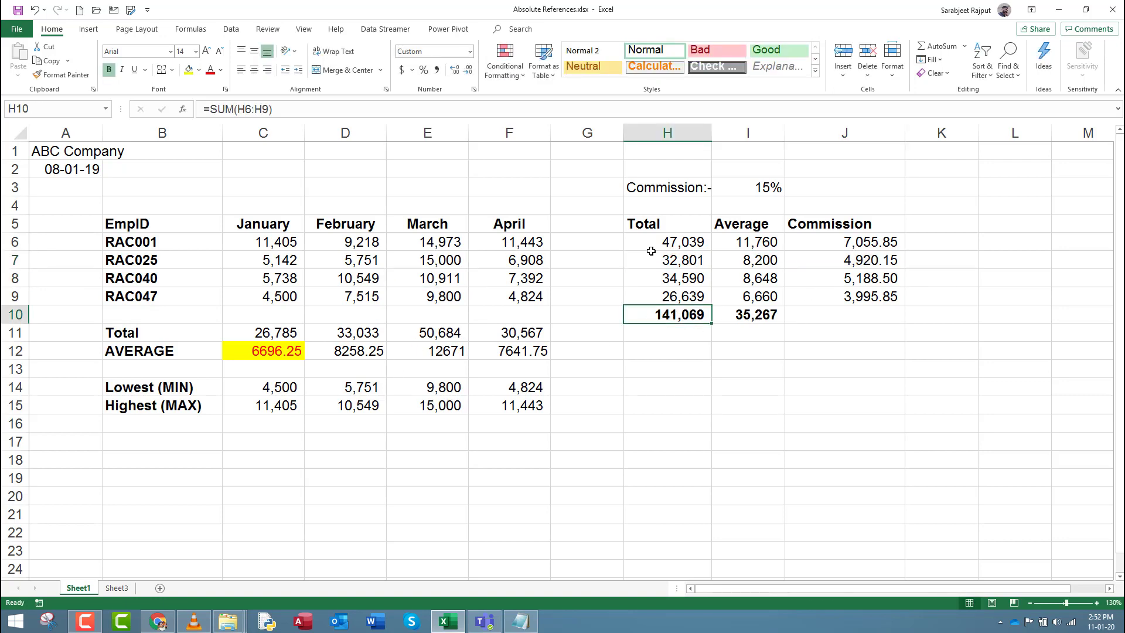
left_click_drag(656, 257, 900, 260)
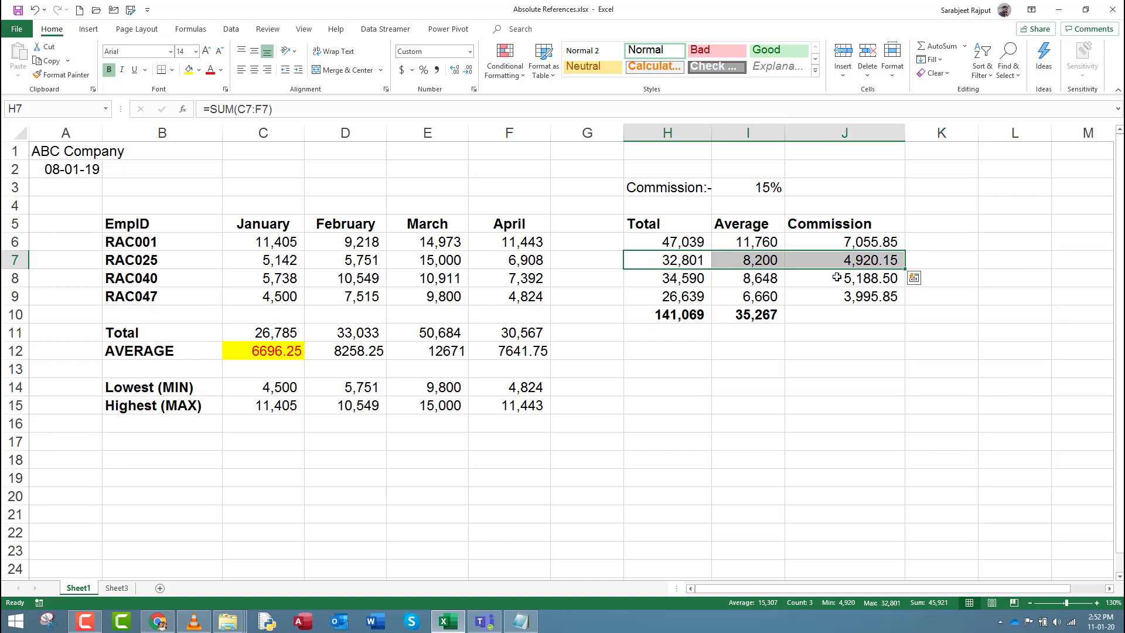
left_click_drag(243, 260, 588, 271)
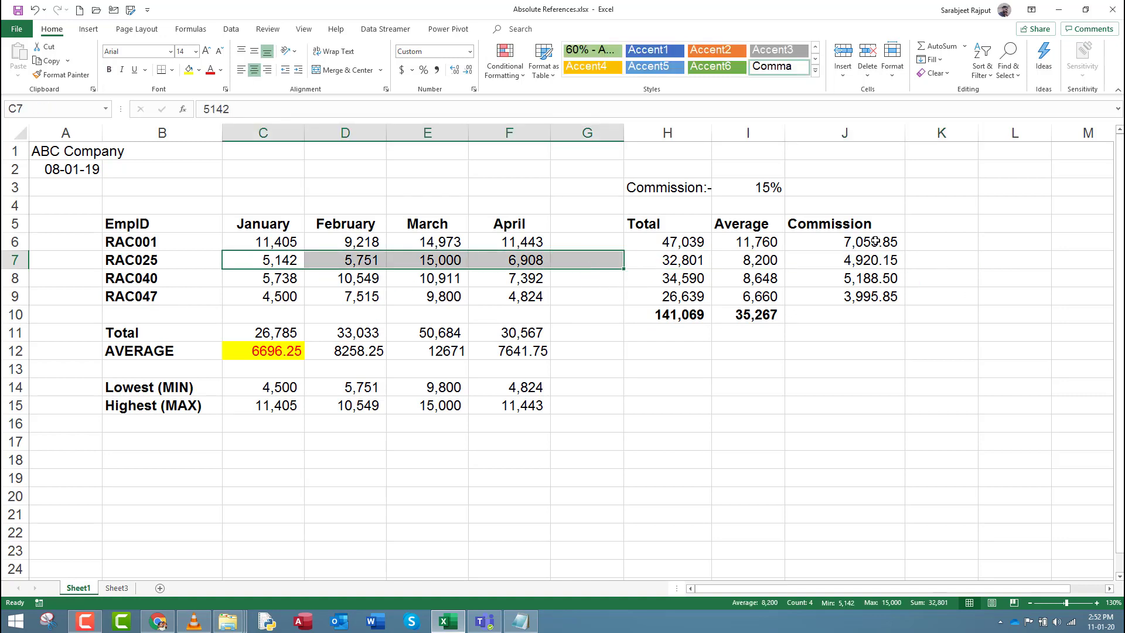
left_click_drag(874, 241, 870, 296)
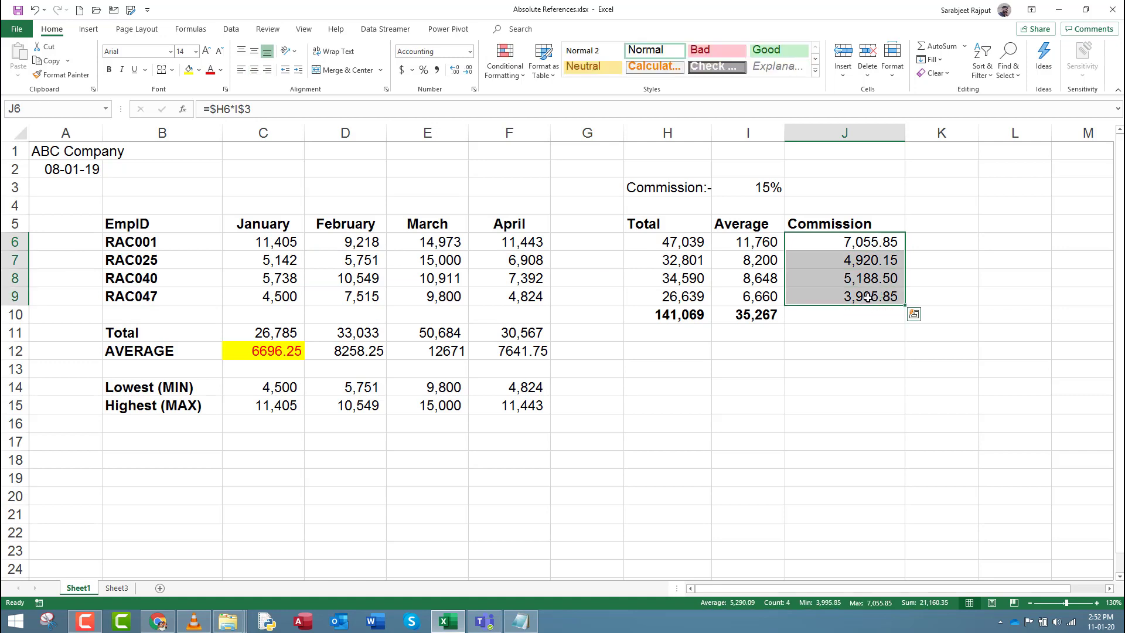